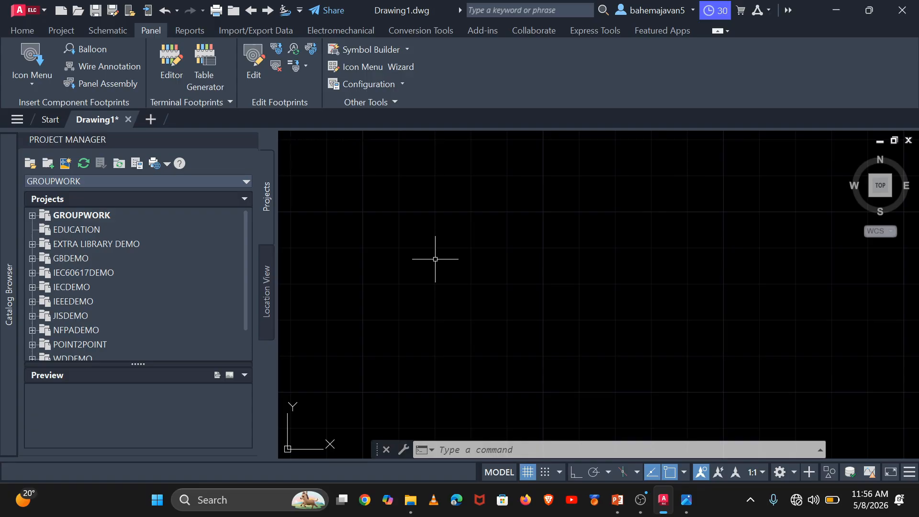
pyautogui.click(27, 32)
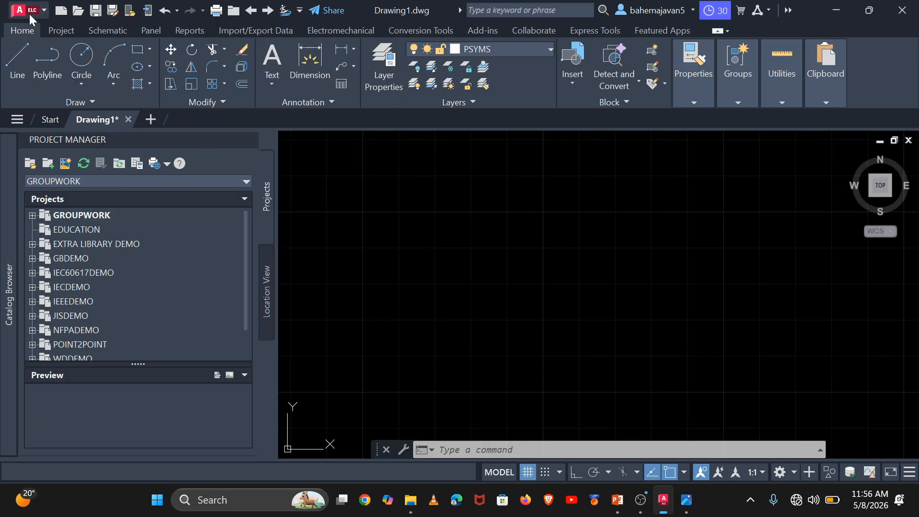
pyautogui.click(28, 12)
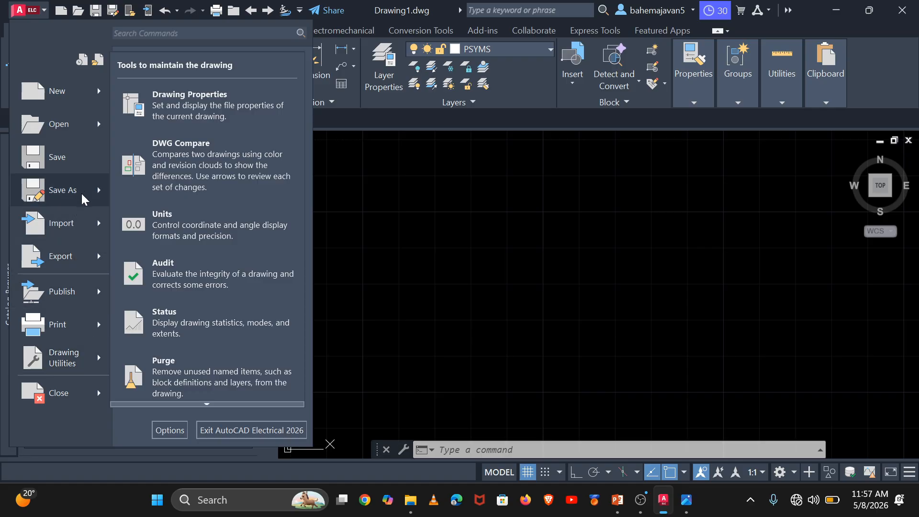
pyautogui.moveTo(83, 190)
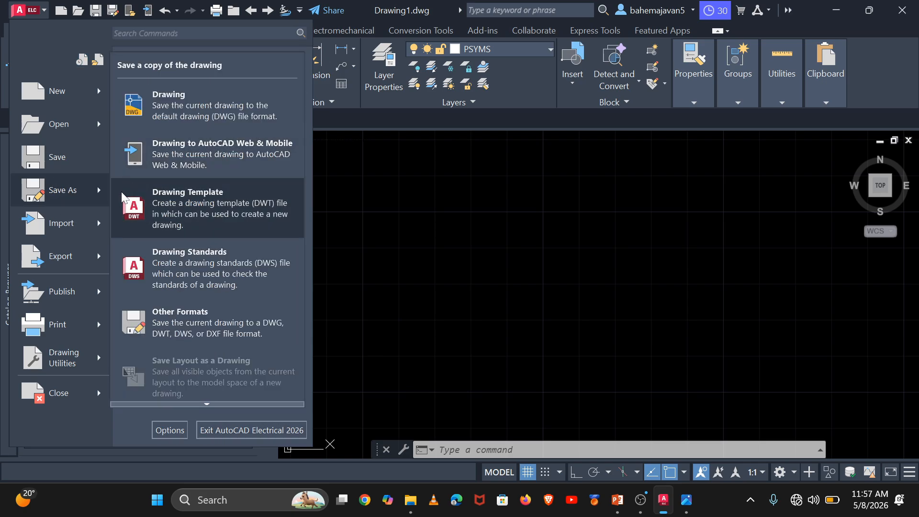
pyautogui.click(342, 123)
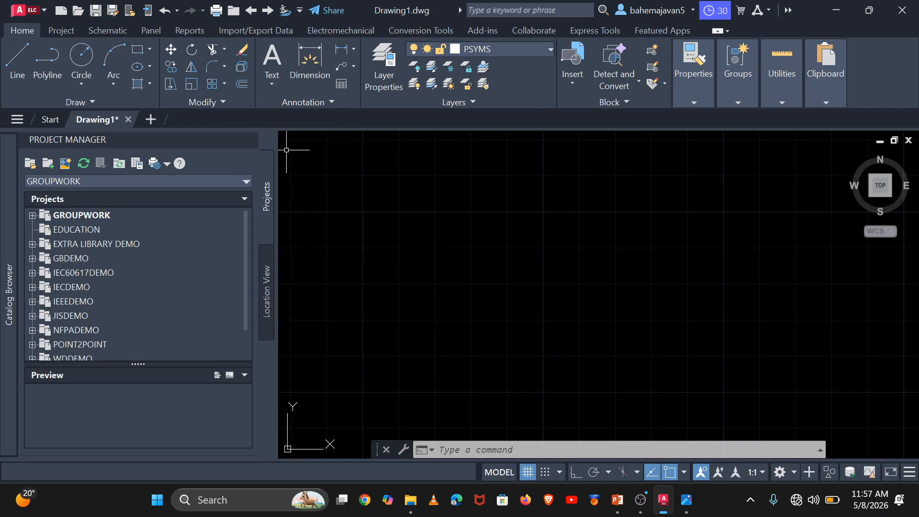
pyautogui.press('Escape')
pyautogui.click(71, 33)
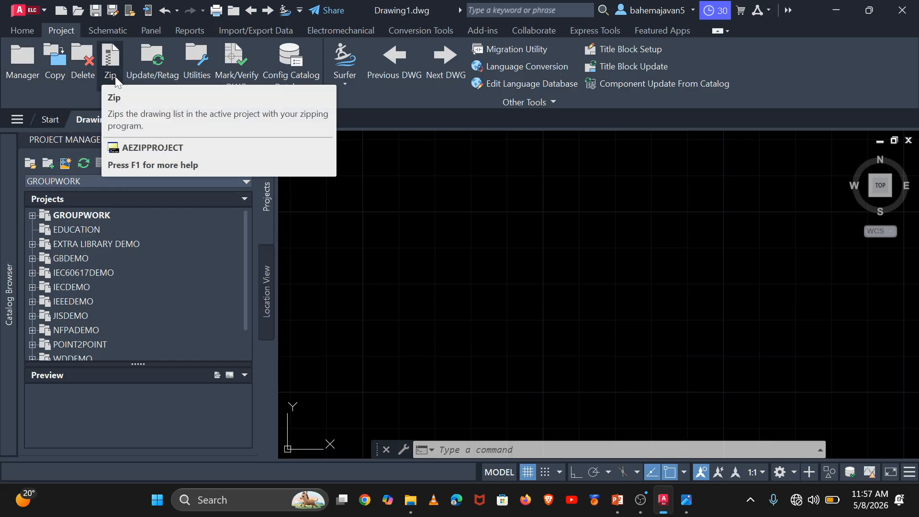
# - Insert the 3ph Motor Circuit "Horizontal - FVNR - non reversing" with Circuit Builder and dismiss the resolution warnings
pyautogui.click(111, 32)
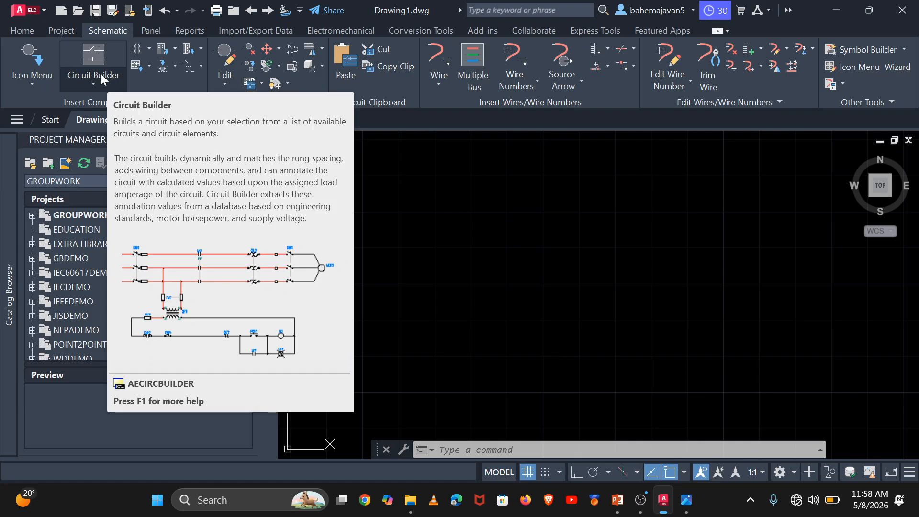
pyautogui.click(97, 56)
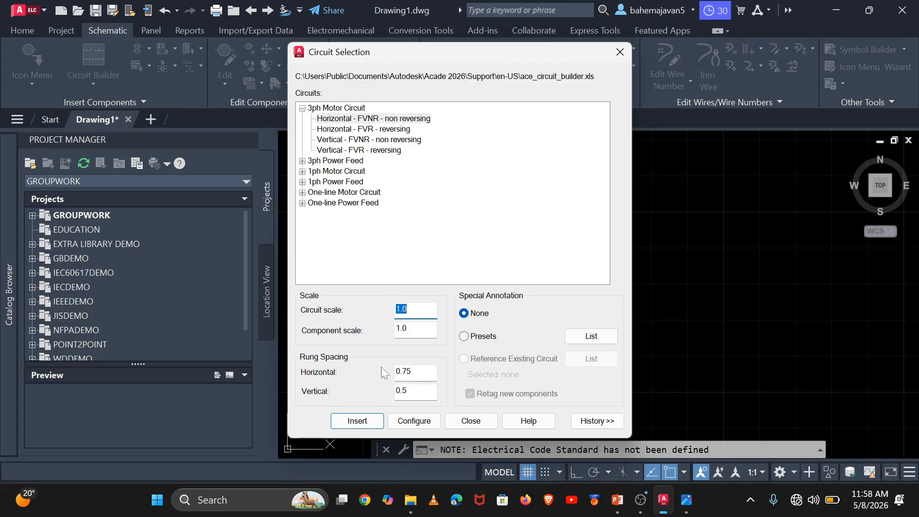
pyautogui.click(358, 421)
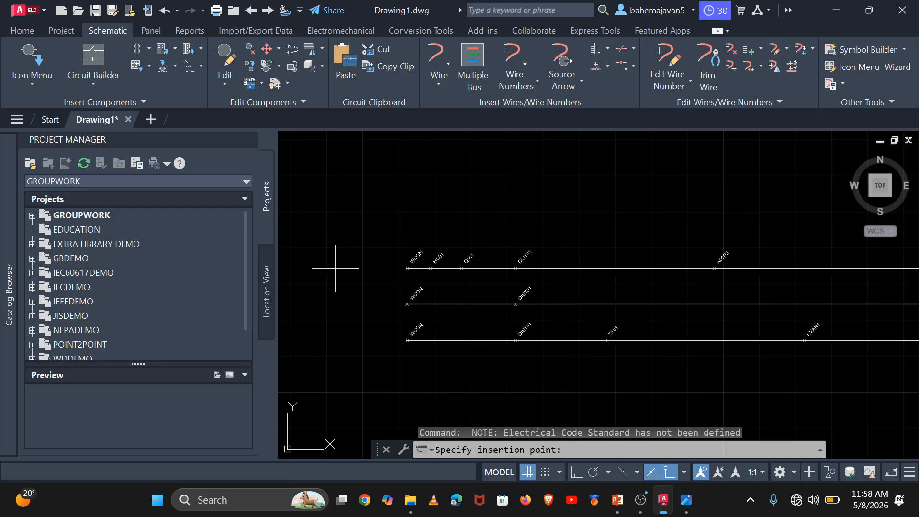
pyautogui.click(307, 187)
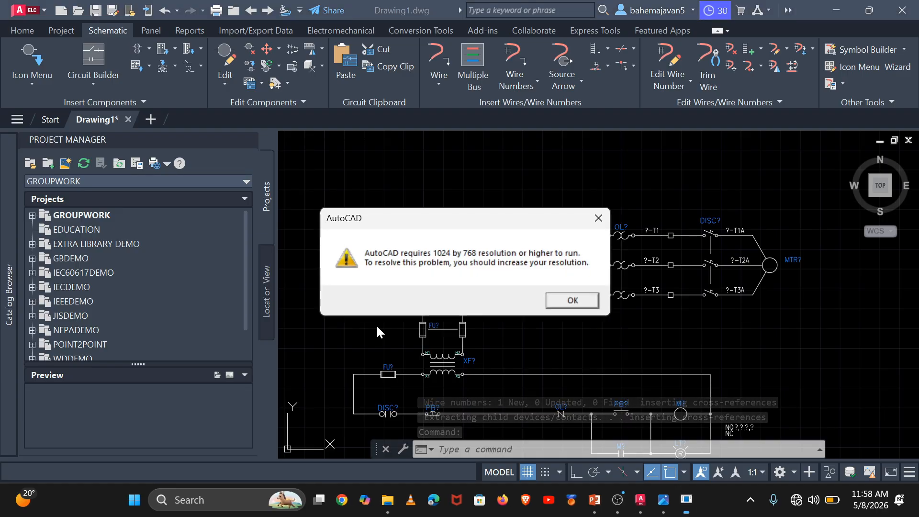
pyautogui.click(599, 218)
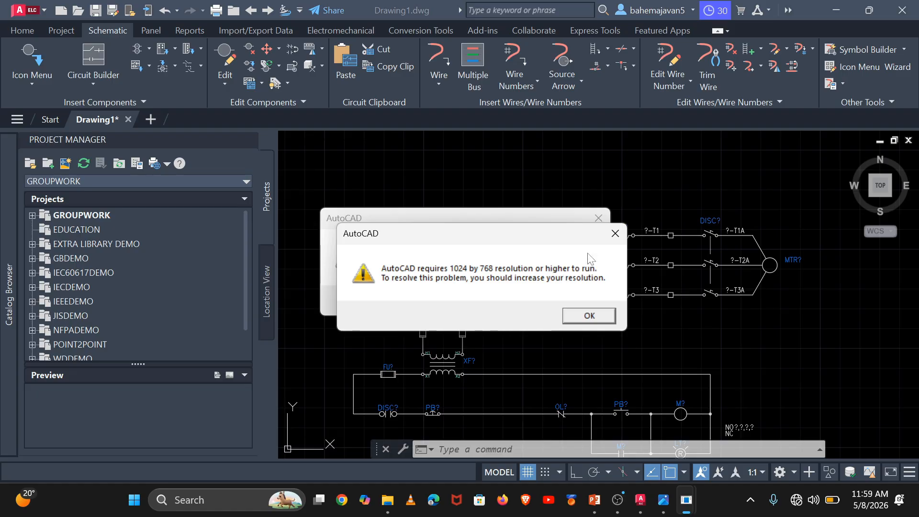
pyautogui.scroll(-2, 516, 343)
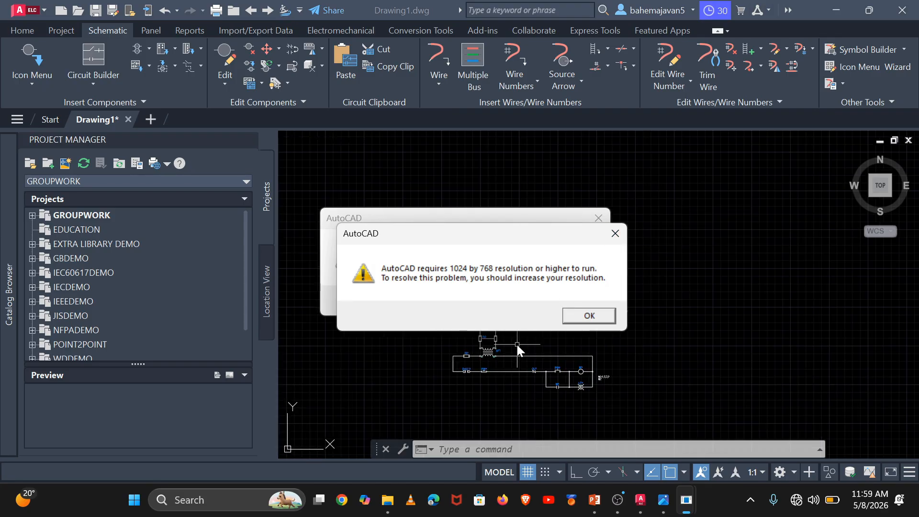
pyautogui.scroll(2, 516, 343)
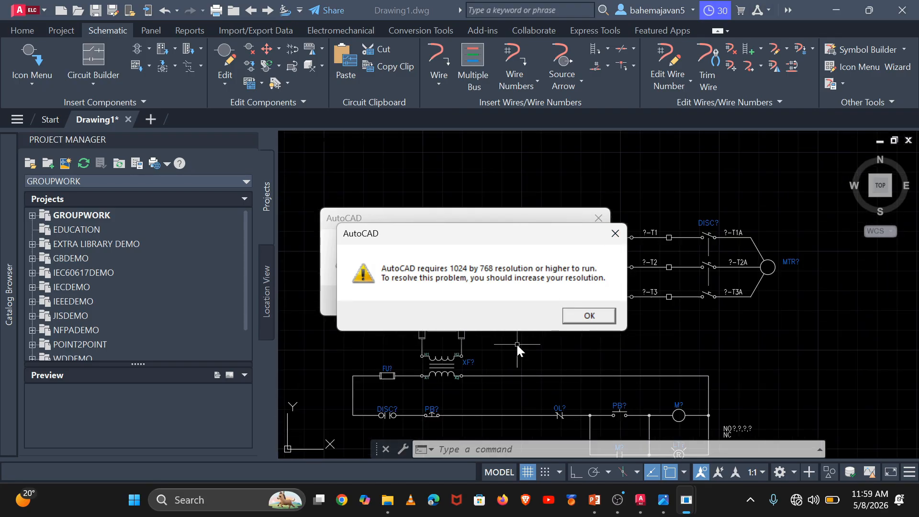
pyautogui.scroll(-2, 517, 343)
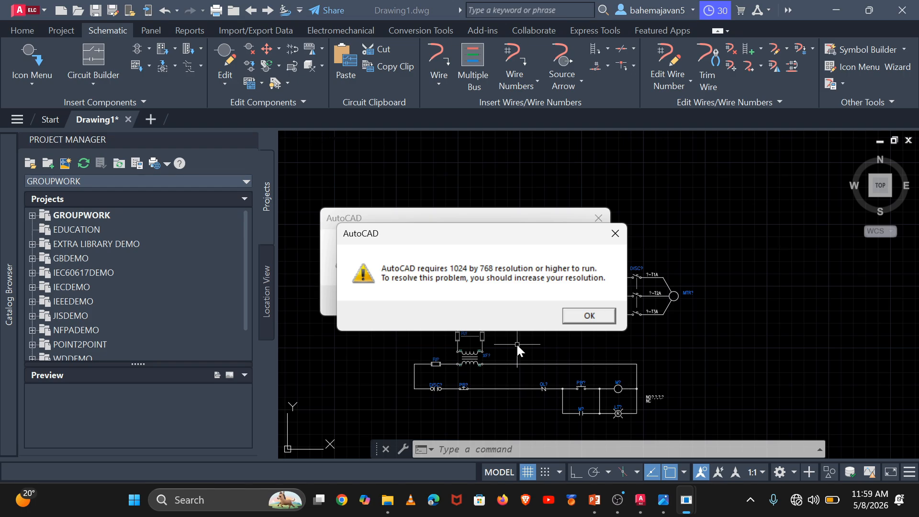
pyautogui.click(615, 233)
pyautogui.click(598, 220)
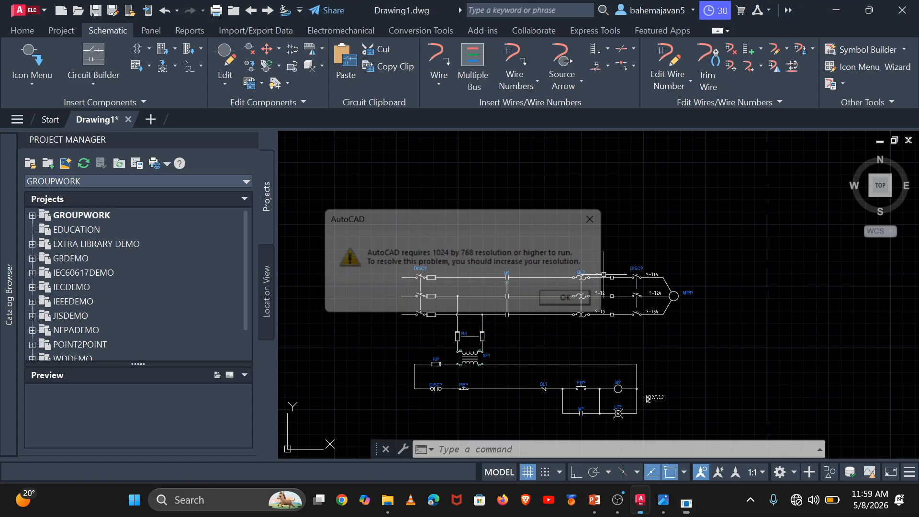
# - Erase the entire motor circuit from the drawing and dismiss the resolution warning
pyautogui.hotkey('ctrl', 'a')
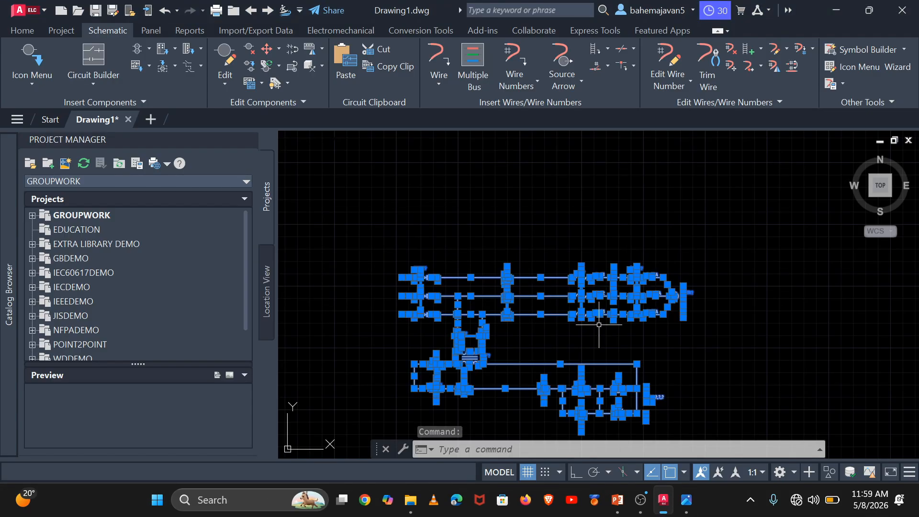
pyautogui.press('Delete')
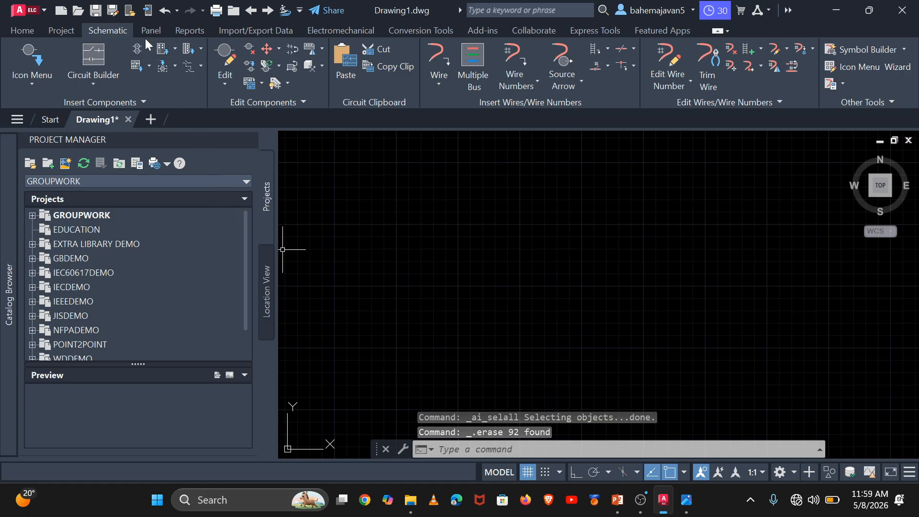
pyautogui.click(143, 15)
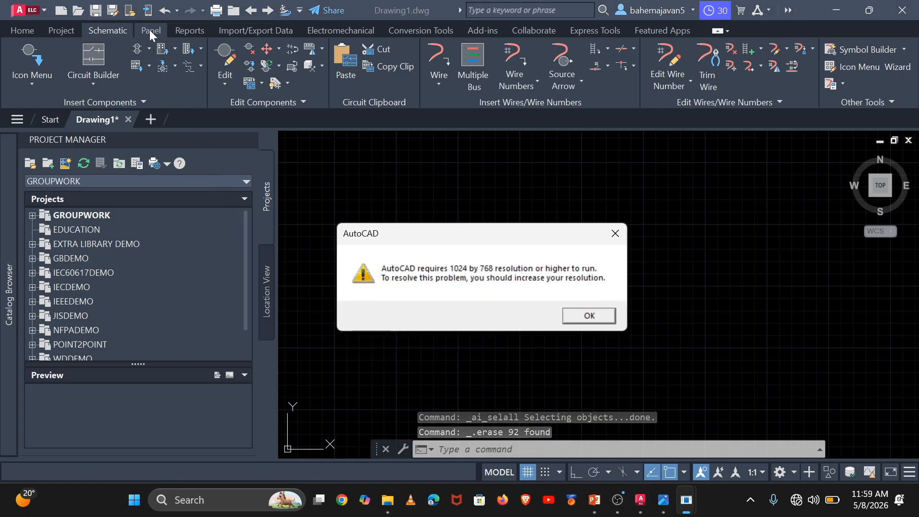
pyautogui.click(621, 235)
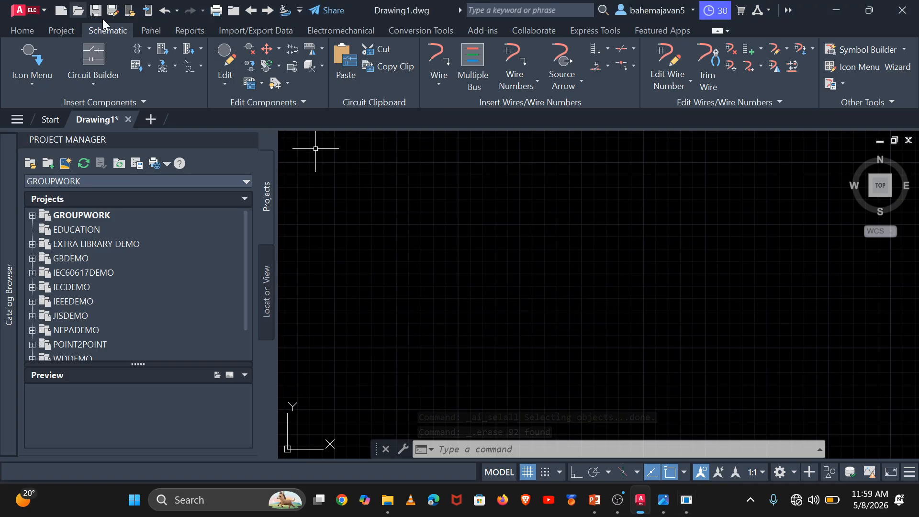
pyautogui.click(189, 30)
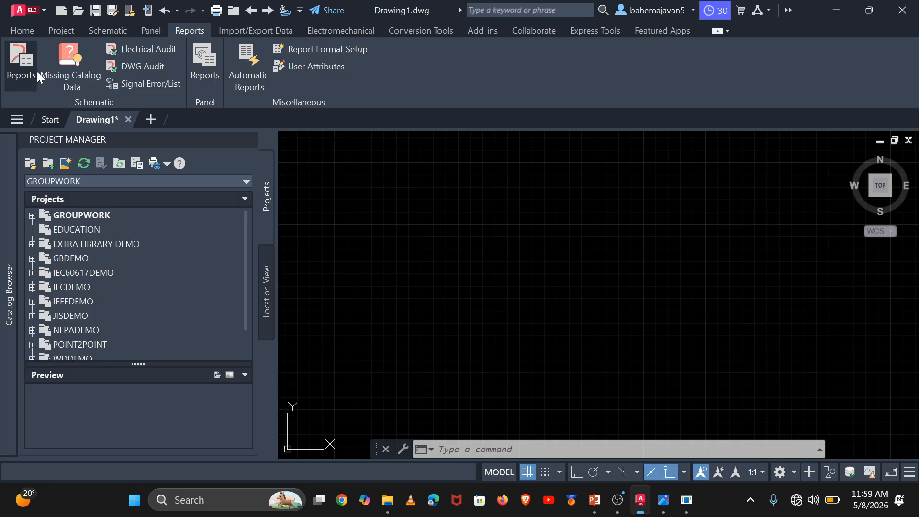
pyautogui.click(279, 31)
pyautogui.click(326, 33)
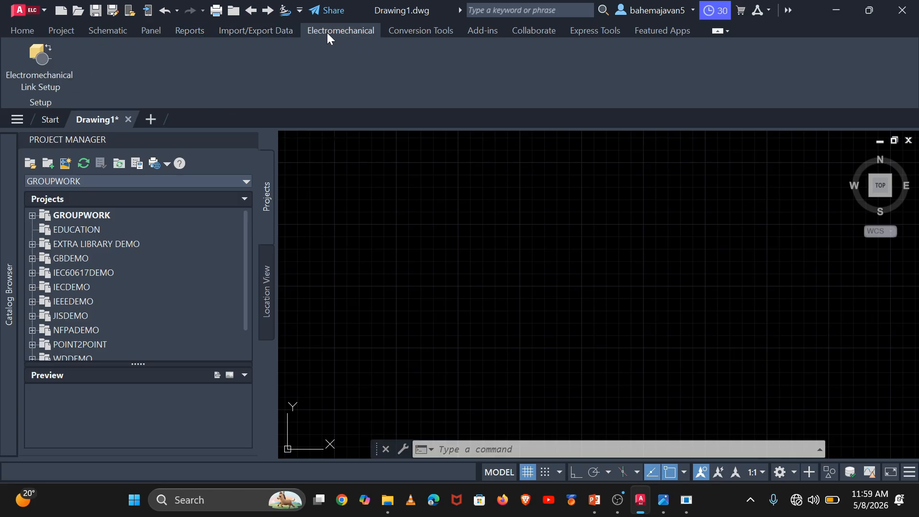
pyautogui.click(425, 31)
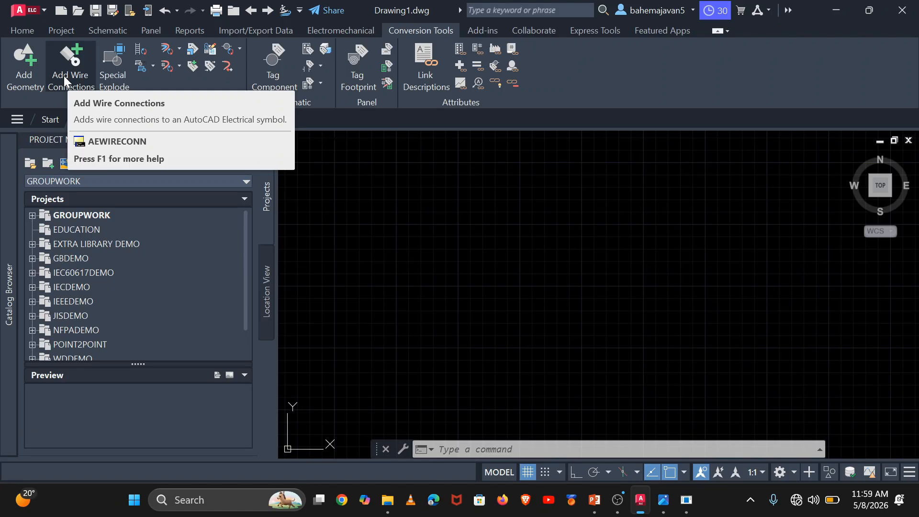
pyautogui.click(21, 30)
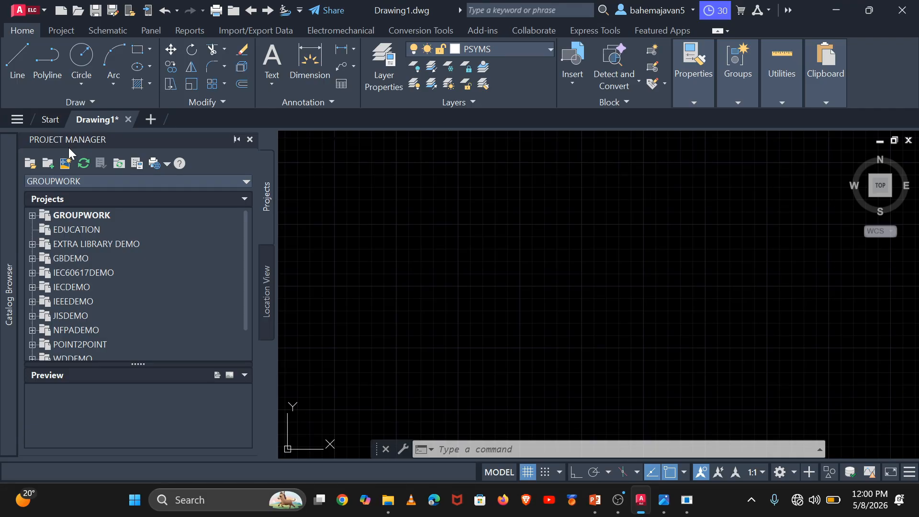
pyautogui.moveTo(10, 174)
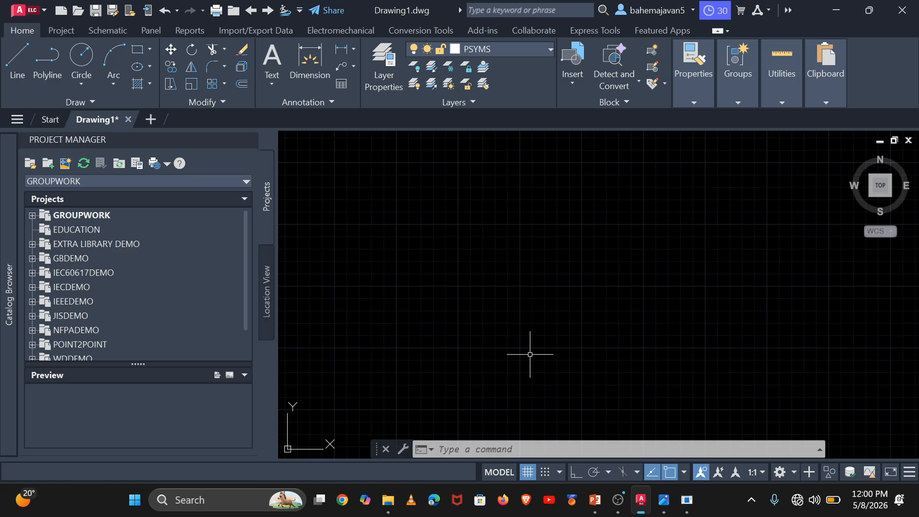
# - Create a new project named education002 in its own folder, with settings copied from NFPAdemo.wdp
pyautogui.click(44, 164)
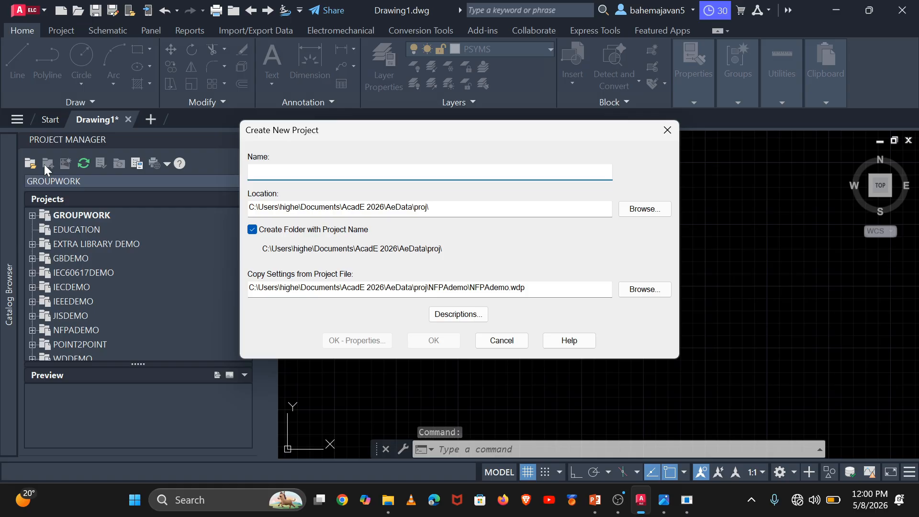
pyautogui.write('education')
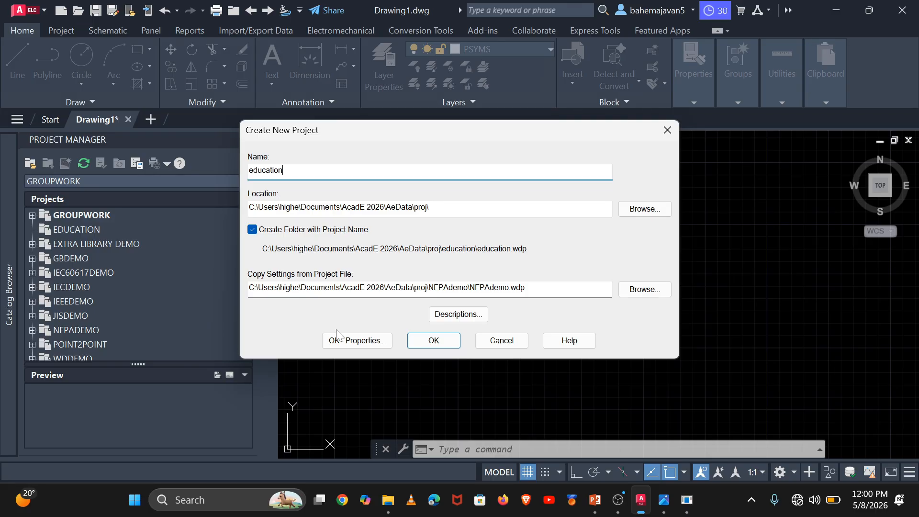
pyautogui.click(452, 338)
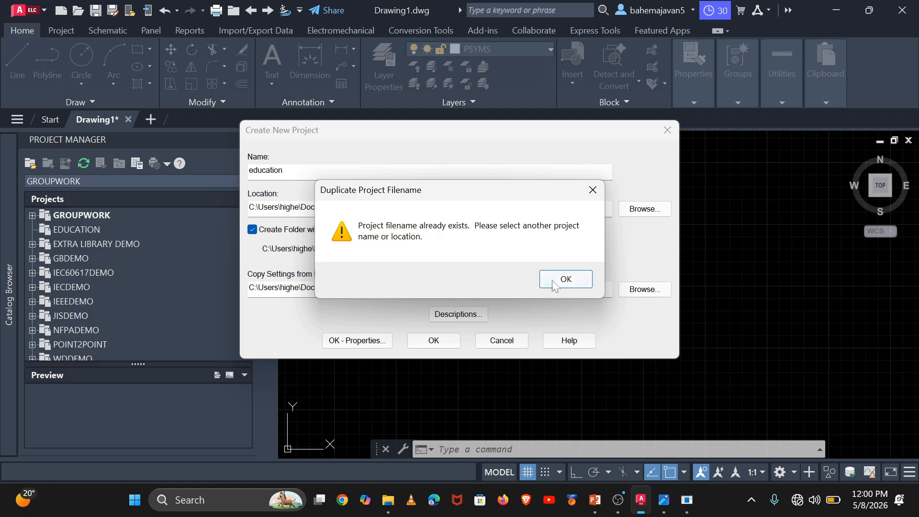
pyautogui.click(566, 281)
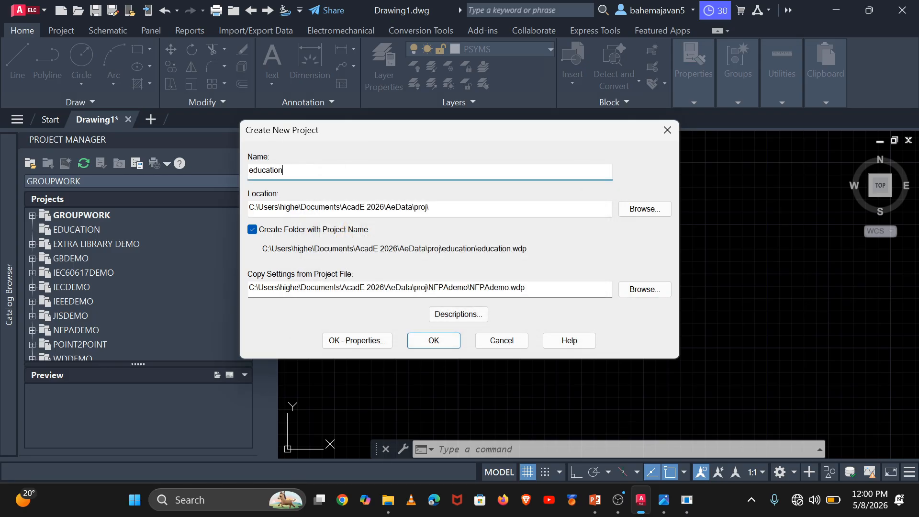
pyautogui.write('002')
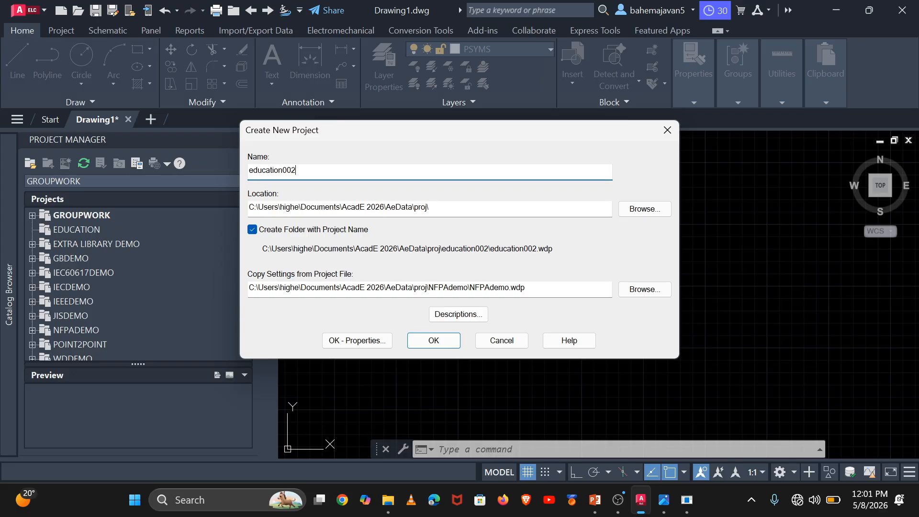
pyautogui.click(433, 341)
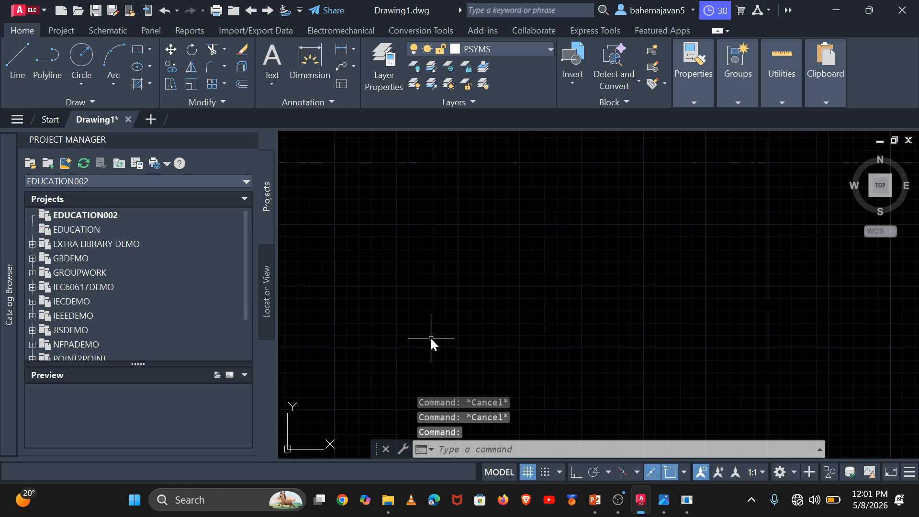
# - Start a new drawing in the EDUCATION002 project and name it firstfloor
pyautogui.click(83, 217)
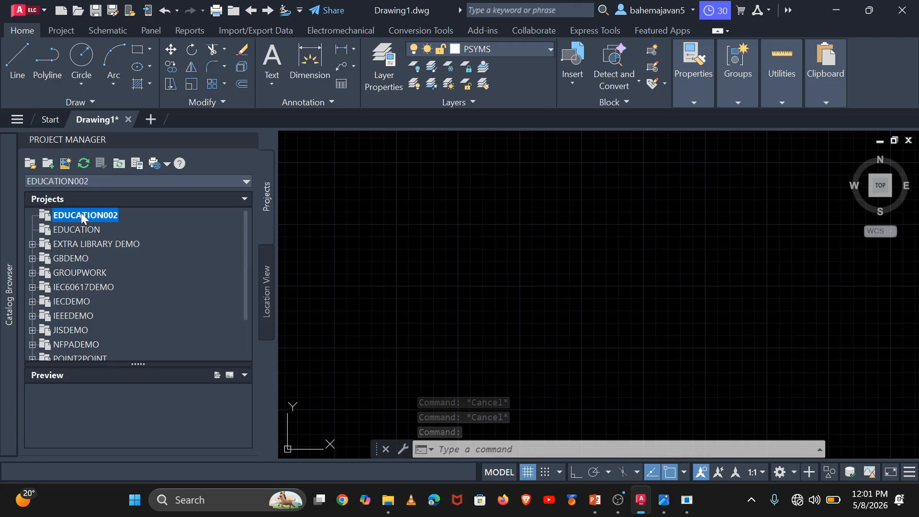
pyautogui.click(64, 164)
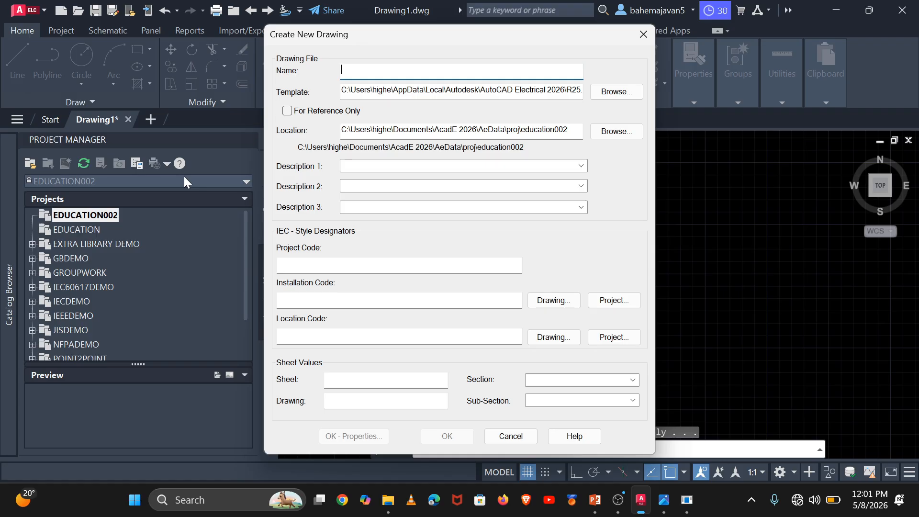
pyautogui.write('first')
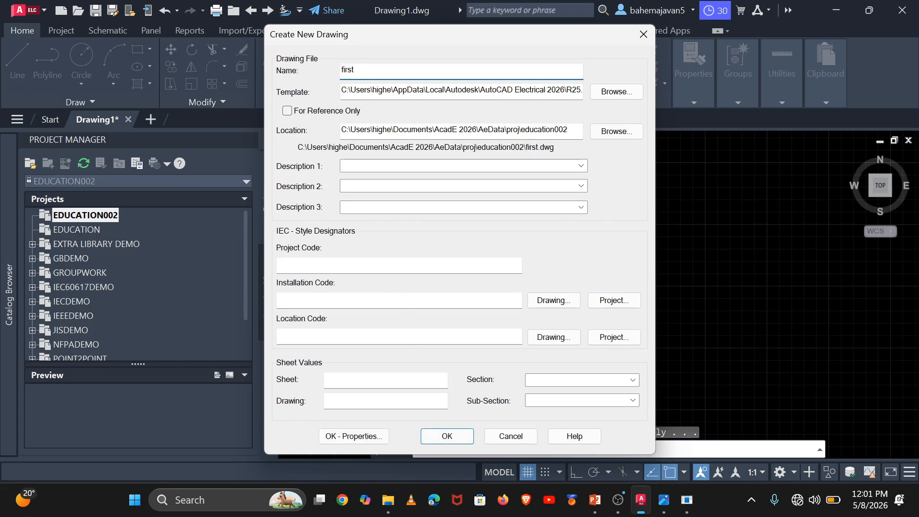
pyautogui.write('floo')
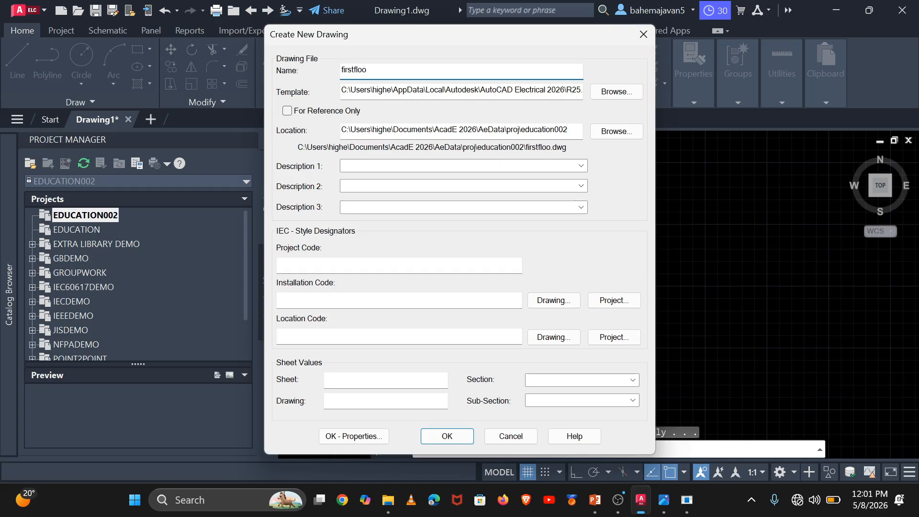
pyautogui.write('r')
# - Browse the template folder for the new drawing and preview the general acad, ACAD_ELECTRICAL and acadISO templates
pyautogui.click(620, 96)
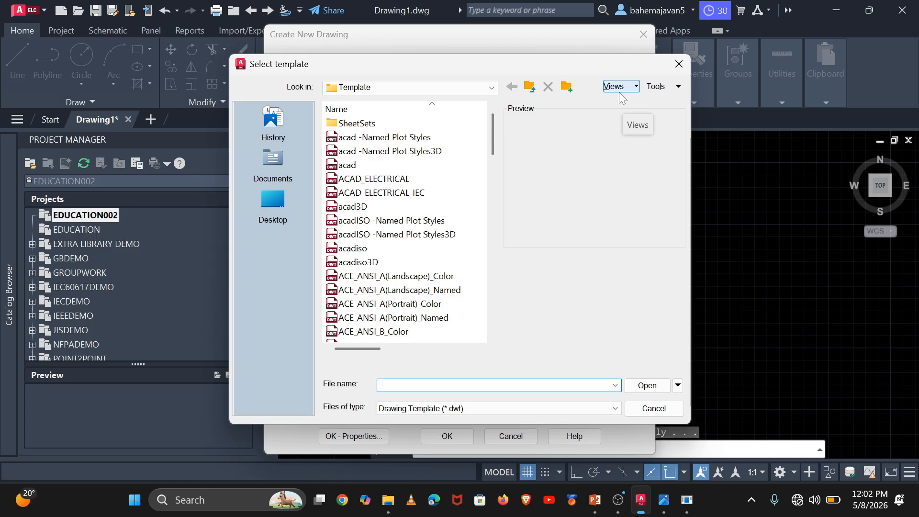
pyautogui.click(395, 137)
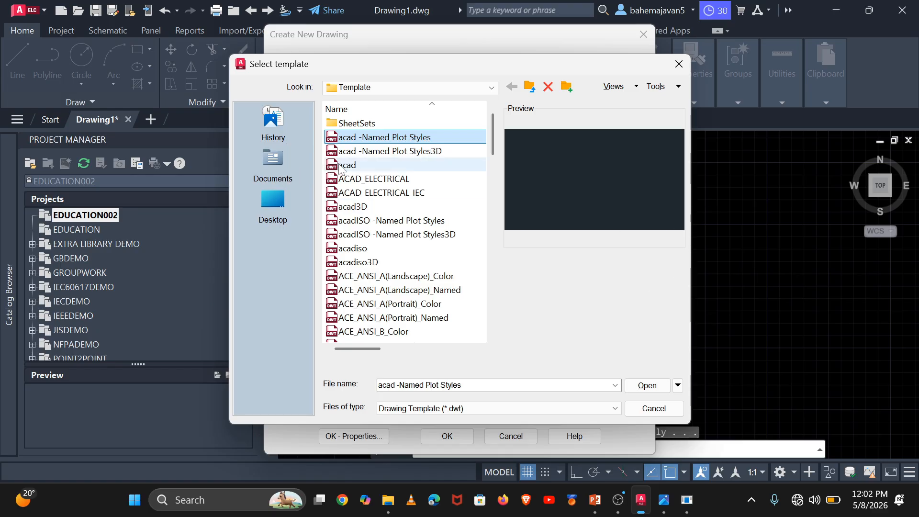
pyautogui.click(360, 152)
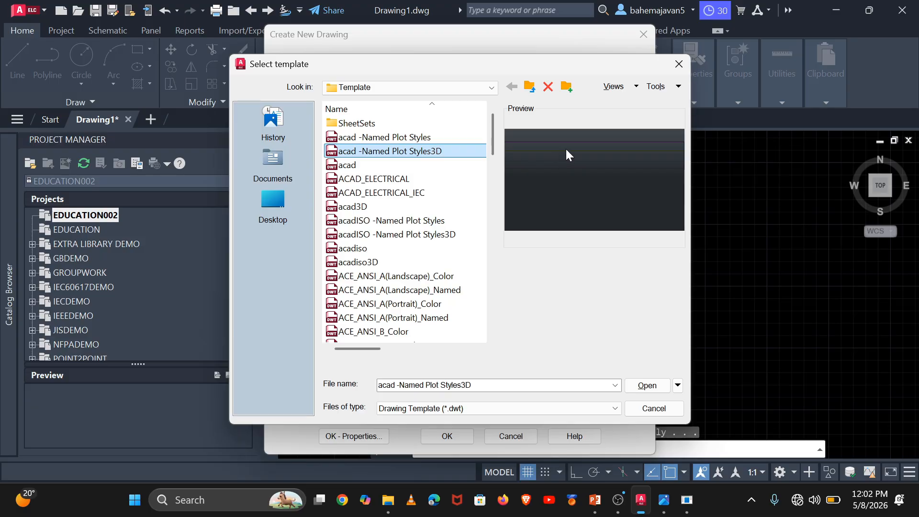
pyautogui.click(391, 167)
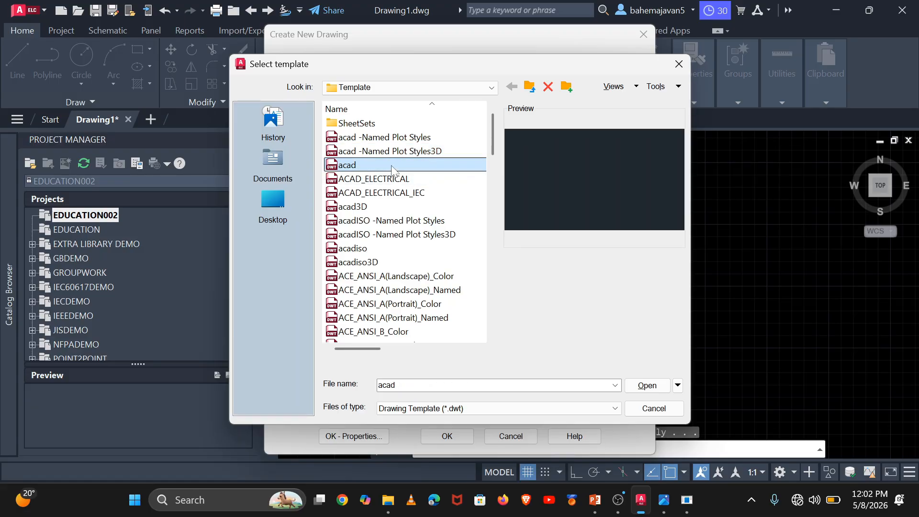
pyautogui.click(378, 185)
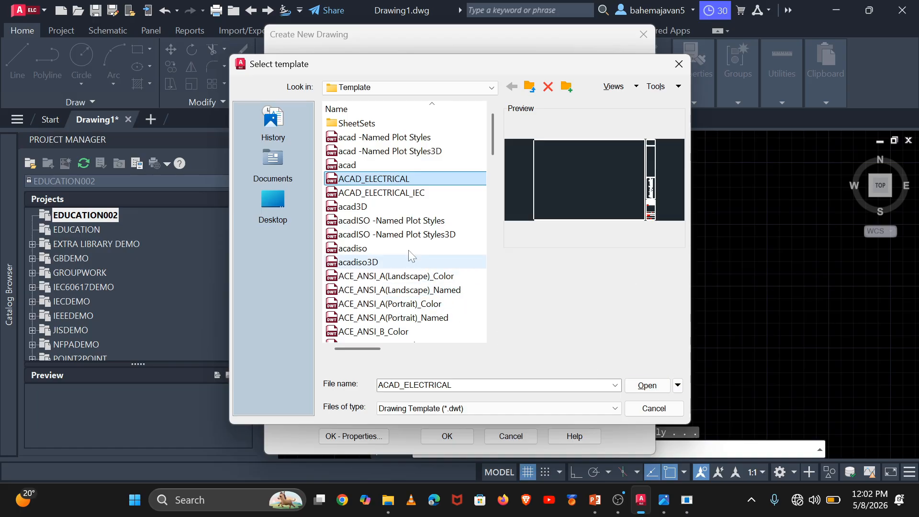
pyautogui.click(403, 193)
pyautogui.click(401, 207)
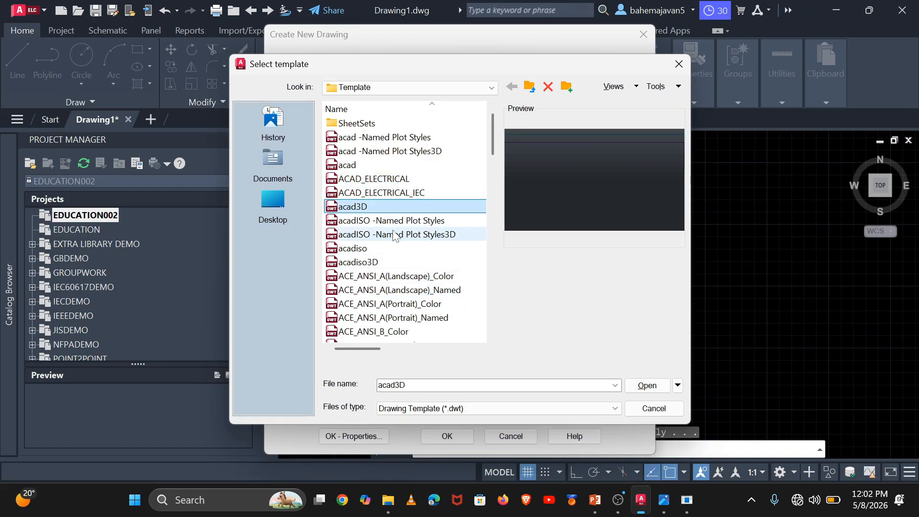
pyautogui.click(393, 235)
pyautogui.click(395, 262)
# - Compare the previews of the ACE_ANSI_A landscape and portrait drawing templates
pyautogui.click(391, 290)
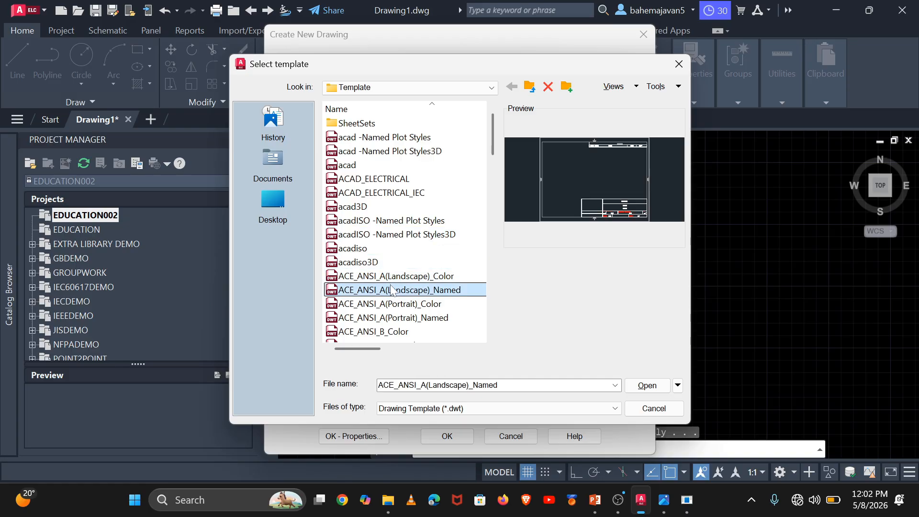
pyautogui.click(405, 305)
pyautogui.click(405, 291)
pyautogui.click(401, 278)
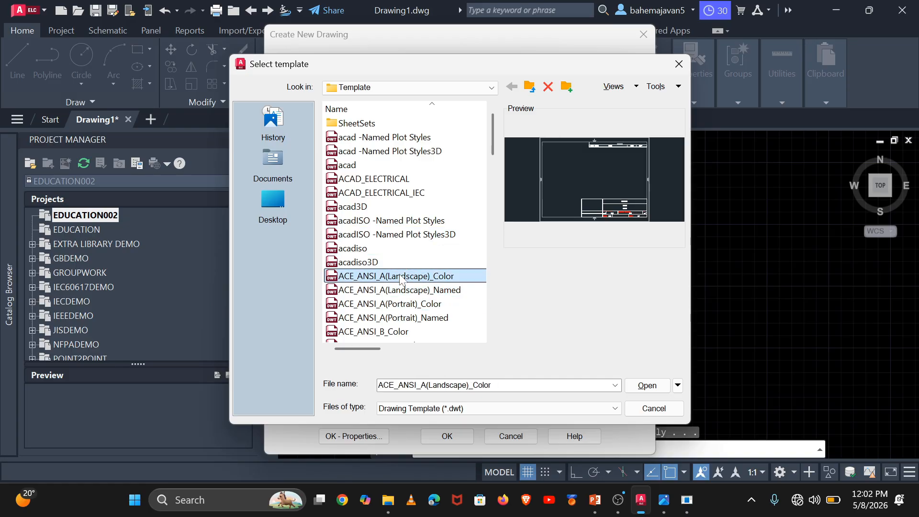
pyautogui.click(402, 290)
pyautogui.click(403, 304)
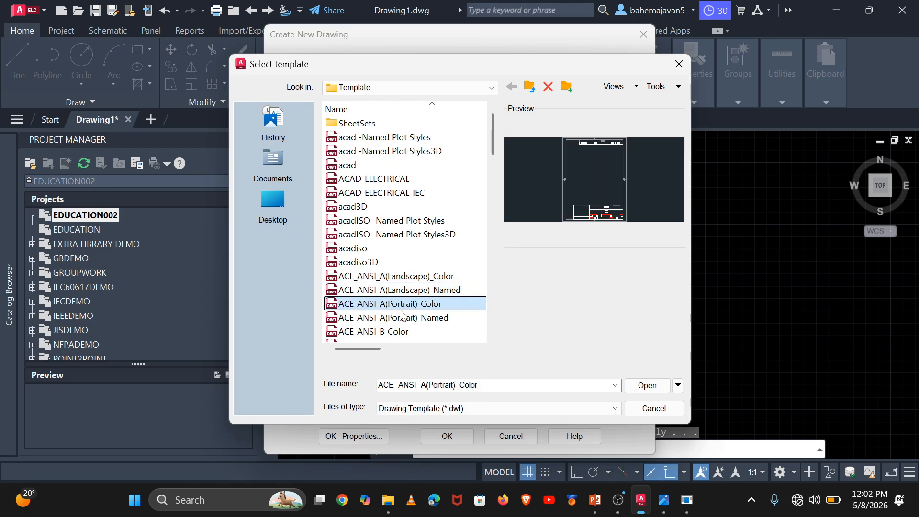
pyautogui.click(400, 277)
pyautogui.click(402, 291)
pyautogui.click(404, 304)
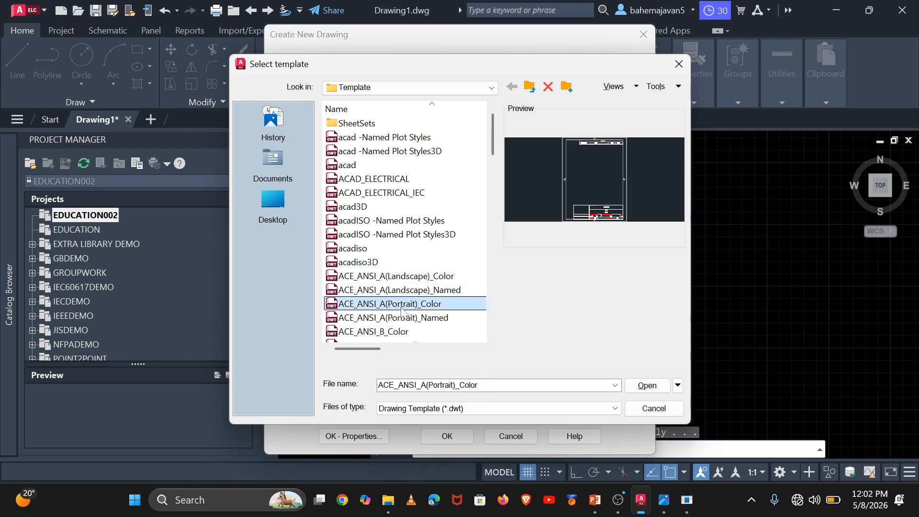
# - Choose ACAD_ELECTRICAL as the template for the firstfloor drawing
pyautogui.click(391, 197)
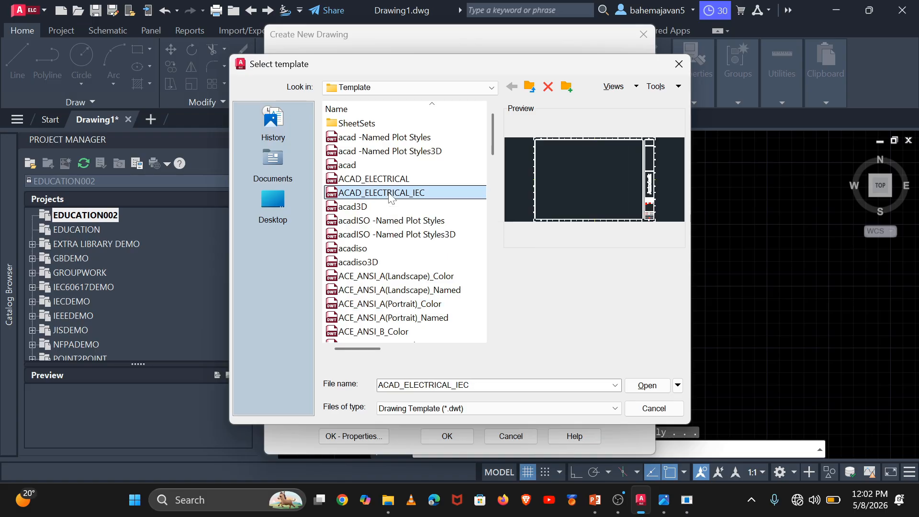
pyautogui.click(392, 179)
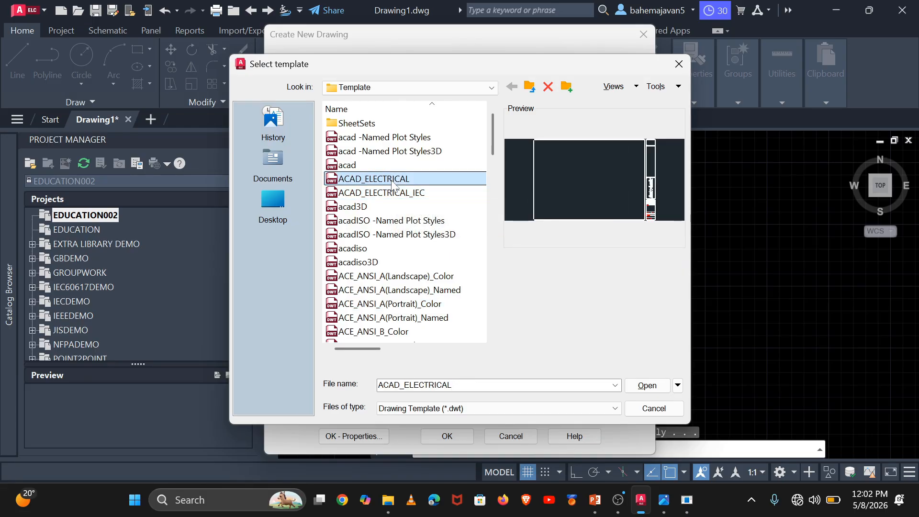
pyautogui.click(381, 320)
pyautogui.scroll(-3, 382, 320)
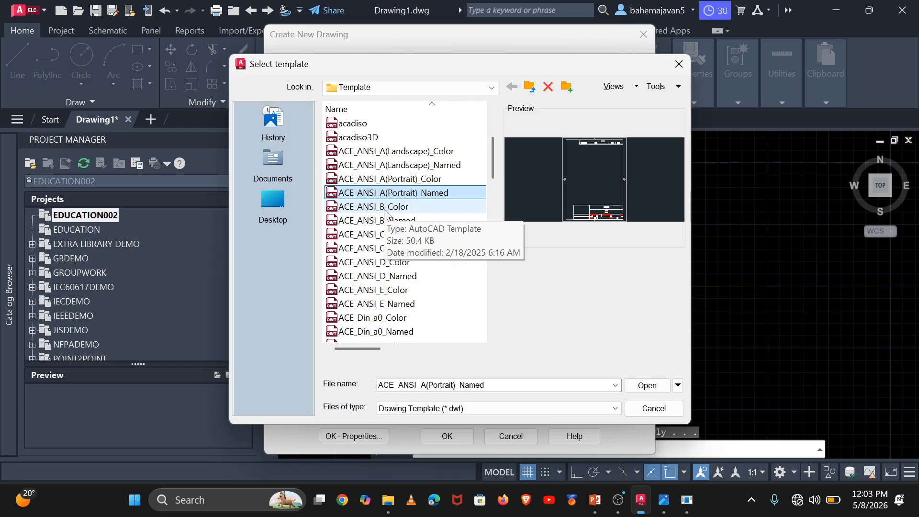
pyautogui.scroll(3, 381, 211)
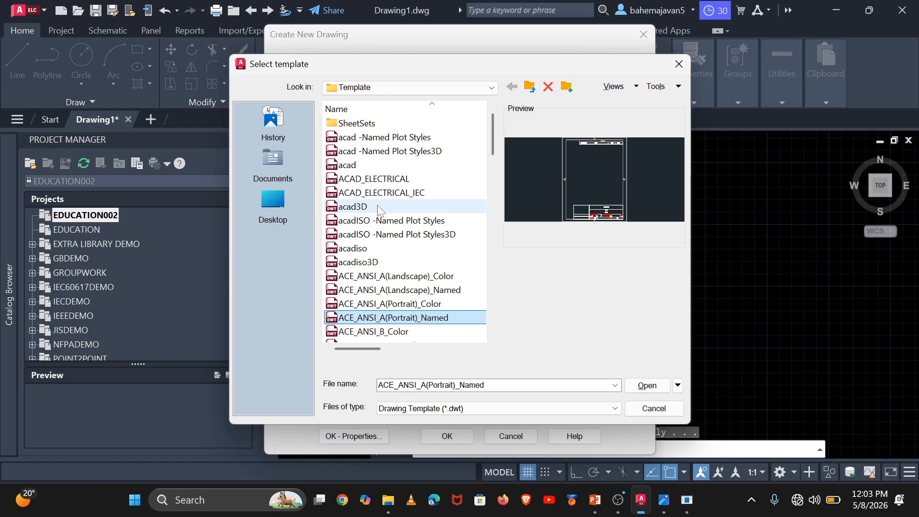
pyautogui.click(354, 180)
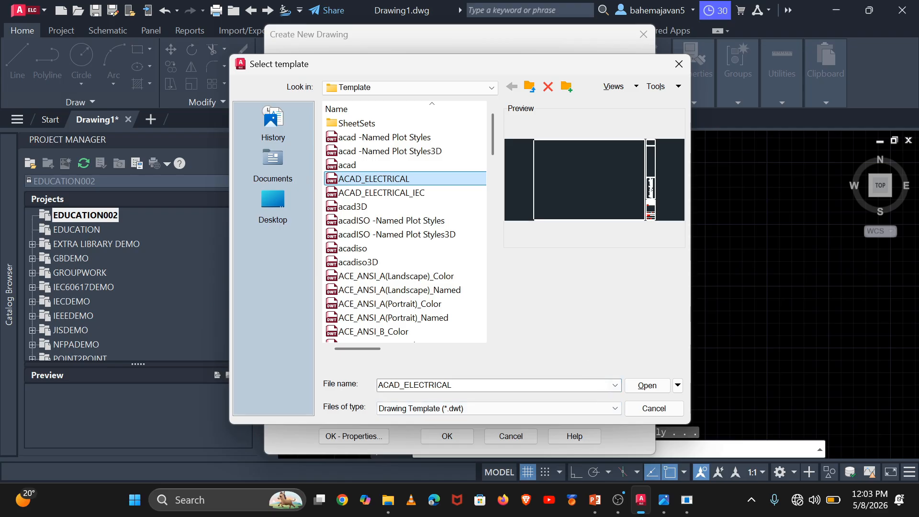
pyautogui.click(649, 387)
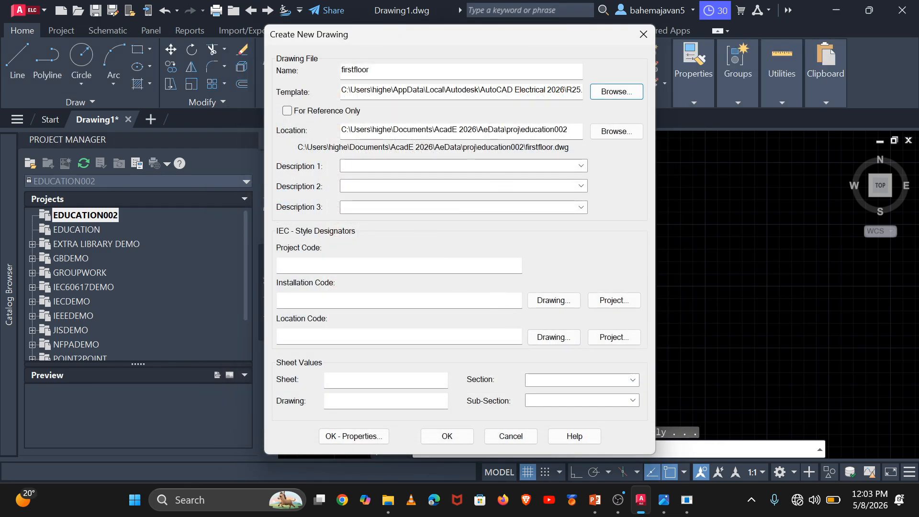
# - Enter "education purpose" as the first description of the firstfloor drawing
pyautogui.click(450, 166)
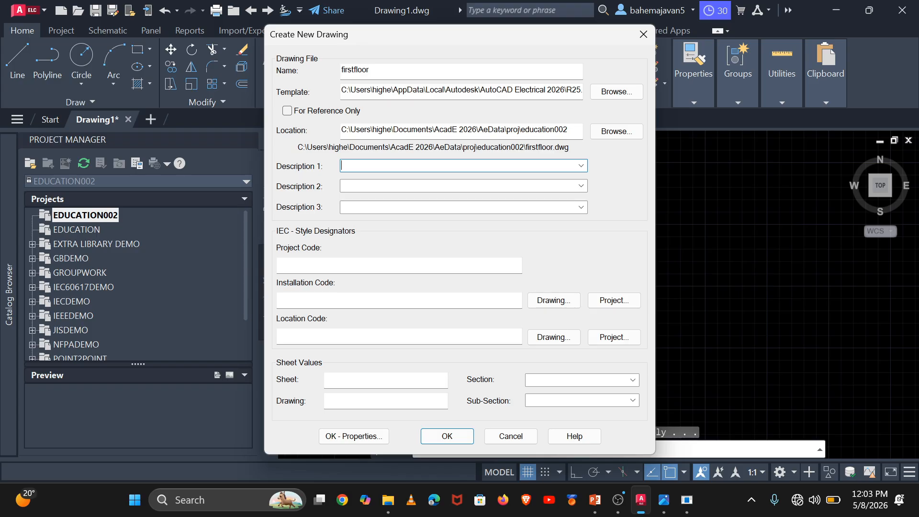
pyautogui.write('education')
pyautogui.write(' pi')
pyautogui.write('urpose')
# - Enter "education pupose02" as the second description of the firstfloor drawing
pyautogui.write('educ')
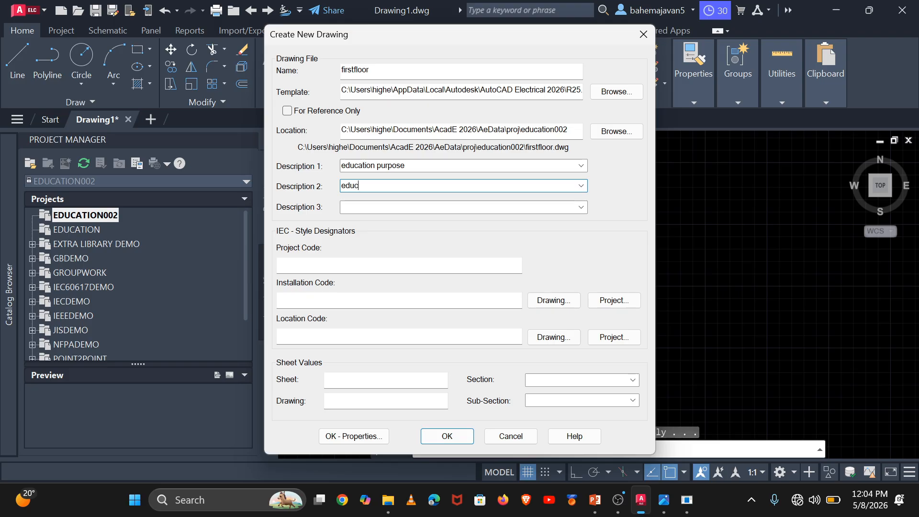
pyautogui.write('a')
pyautogui.write('tion ')
pyautogui.write('por')
pyautogui.press('BackSpace')
pyautogui.press('BackSpace')
pyautogui.write('upose02')
pyautogui.press('Tab')
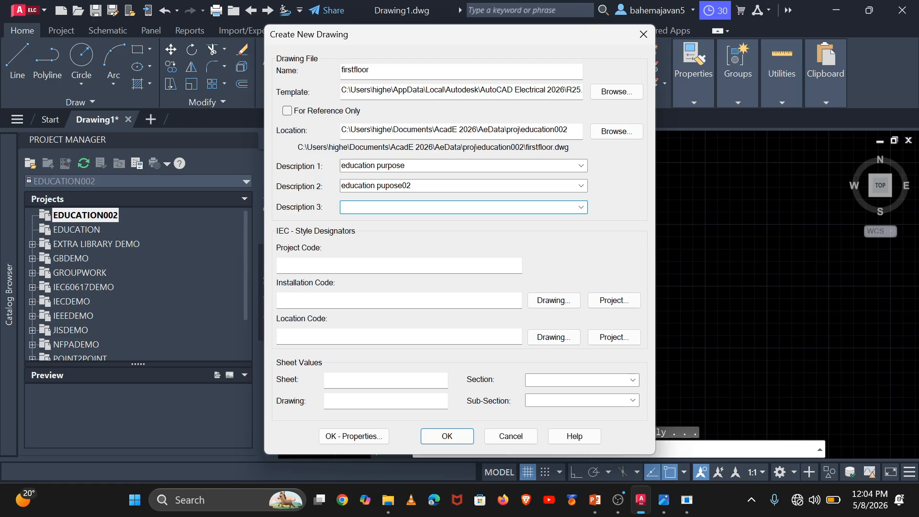
# - Set the drawing's IEC project code to EDUCT-002 and its installation code to 002-6K
pyautogui.click(364, 266)
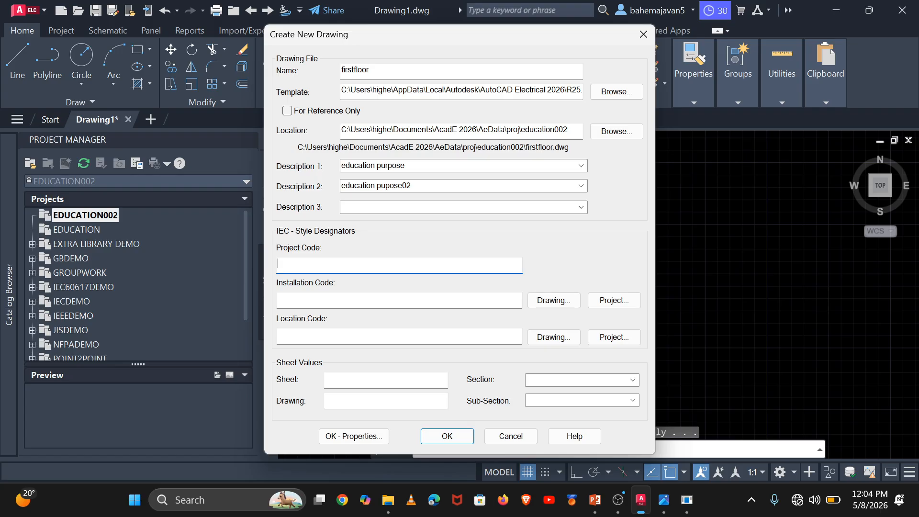
pyautogui.press('capslock')
pyautogui.write('EDUA')
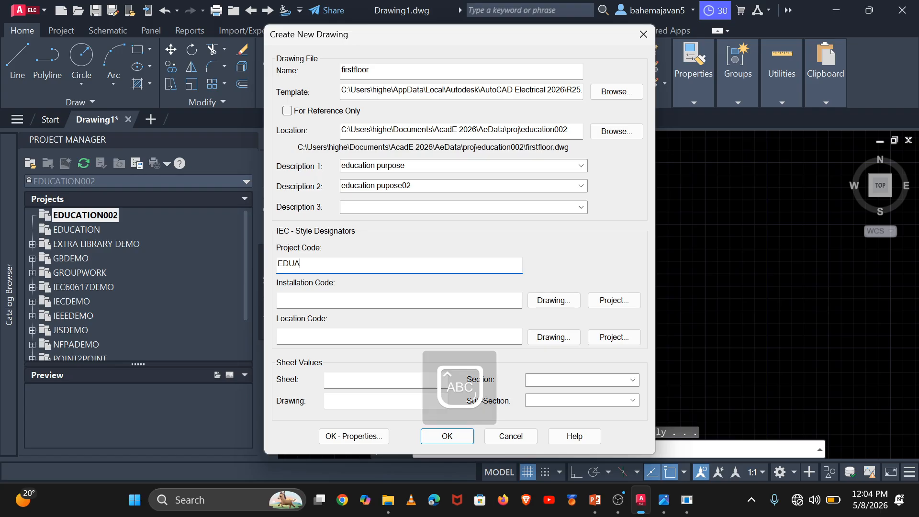
pyautogui.press('BackSpace')
pyautogui.write('CT')
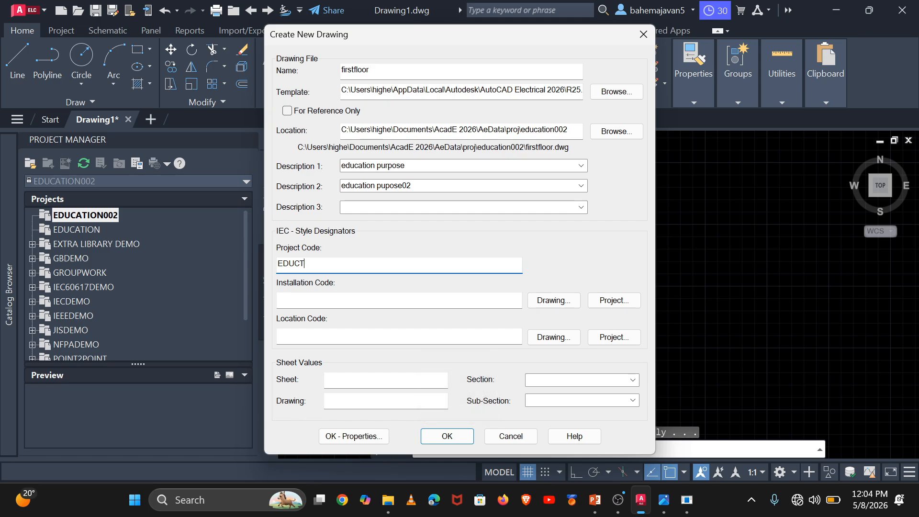
pyautogui.write('-002')
pyautogui.click(278, 300)
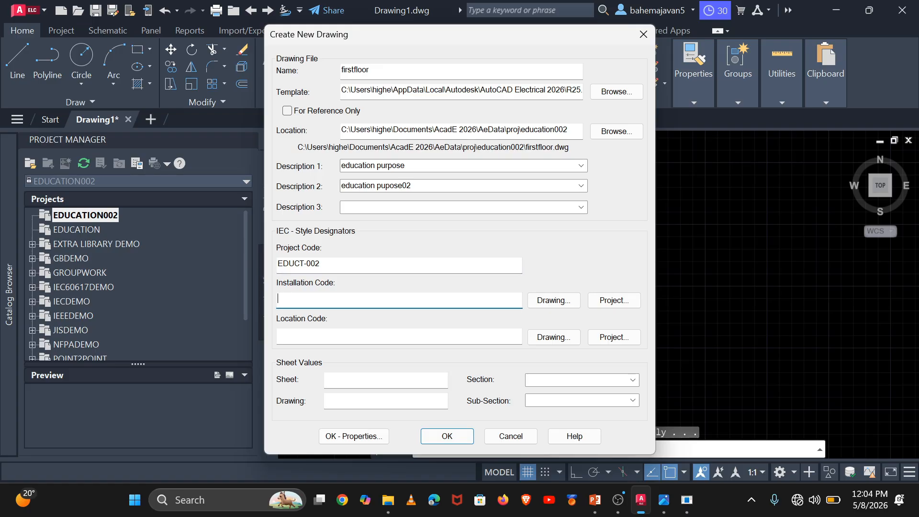
pyautogui.write('002-6K')
pyautogui.click(298, 336)
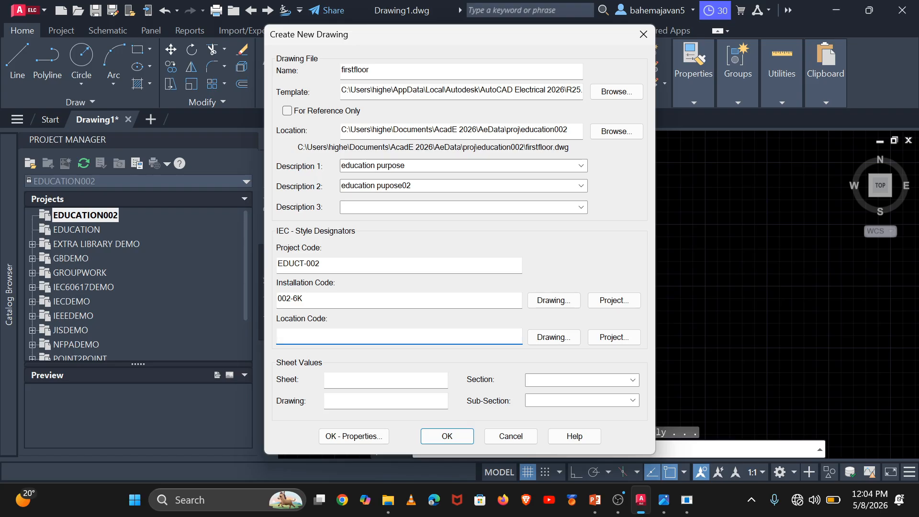
# - Create the firstfloor drawing, review its component, wire number and cross-reference properties, and accept them
pyautogui.click(367, 437)
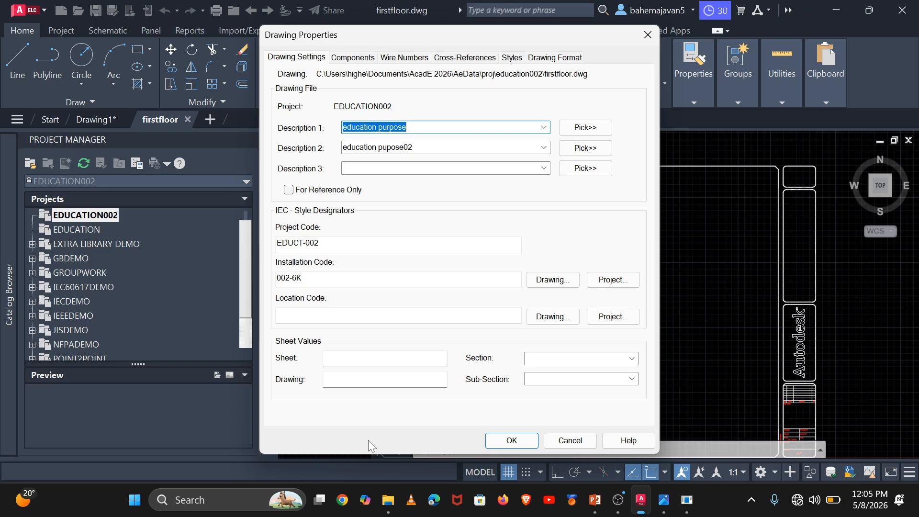
pyautogui.click(641, 500)
pyautogui.click(344, 62)
pyautogui.click(398, 58)
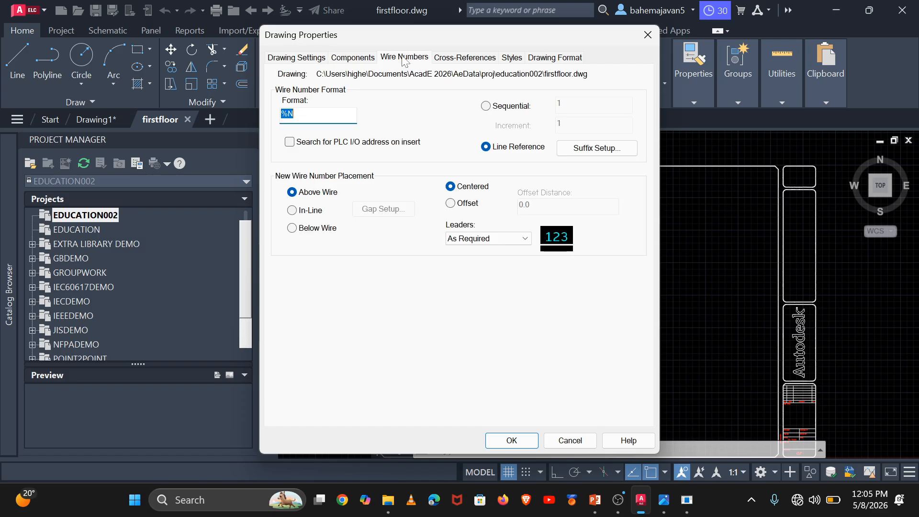
pyautogui.click(465, 58)
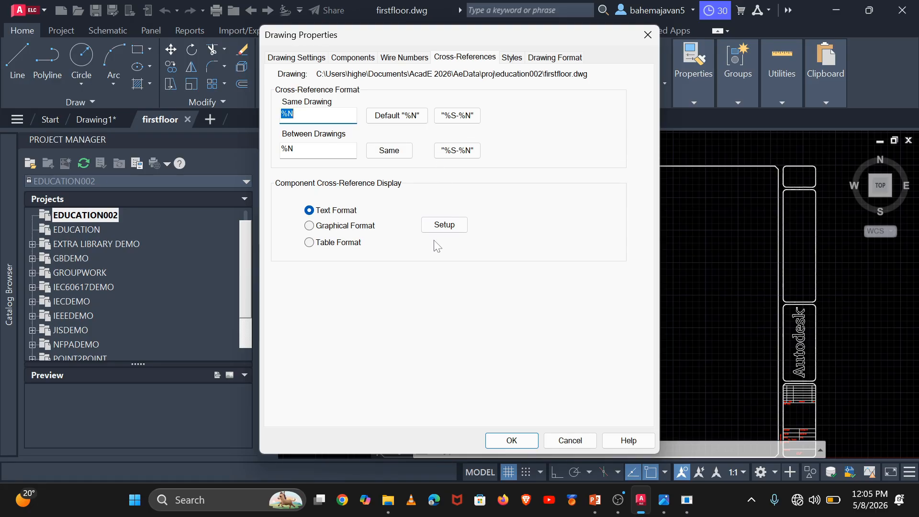
pyautogui.click(516, 443)
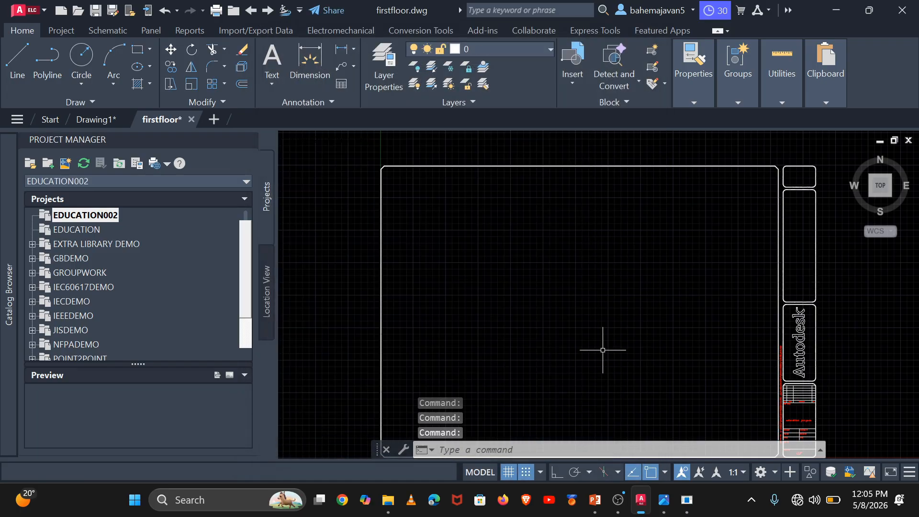
# - Start a multiline text box in the ENGINEER cell of the firstfloor title block
pyautogui.scroll(3, 603, 350)
pyautogui.scroll(-1, 577, 321)
pyautogui.moveTo(576, 321); pyautogui.dragTo(219, 143, button='middle')
pyautogui.scroll(4, 570, 284)
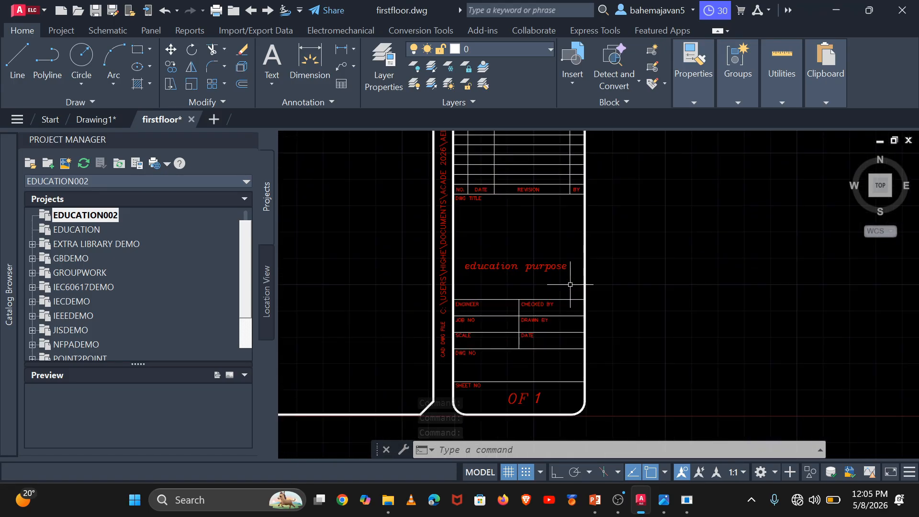
pyautogui.scroll(-2, 570, 285)
pyautogui.scroll(2, 570, 284)
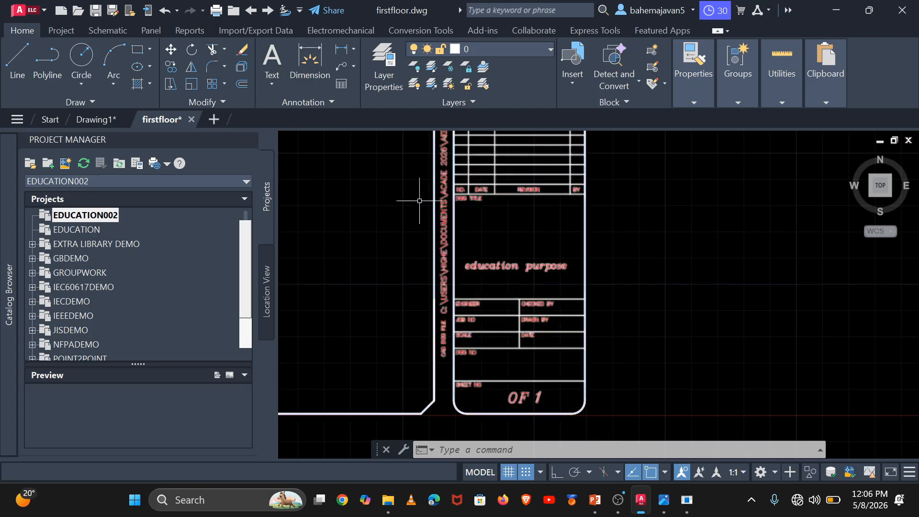
pyautogui.click(272, 58)
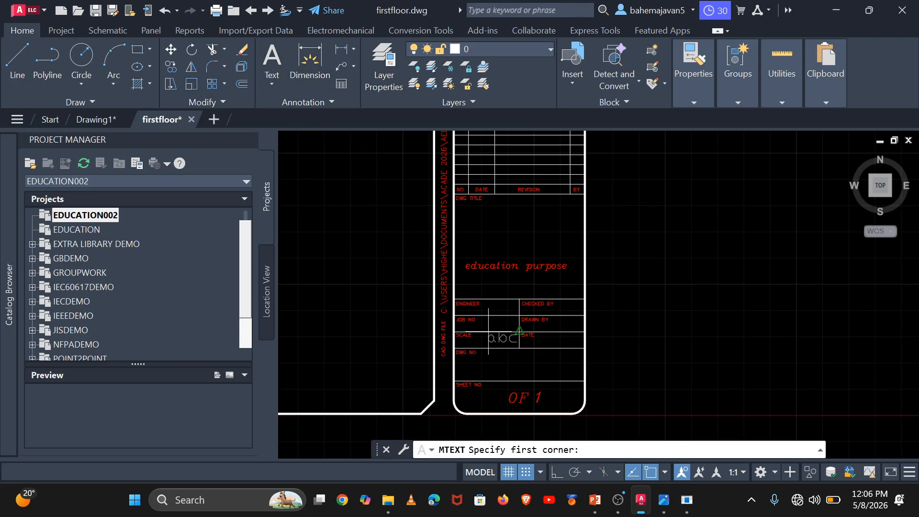
pyautogui.scroll(6, 505, 321)
pyautogui.click(468, 294)
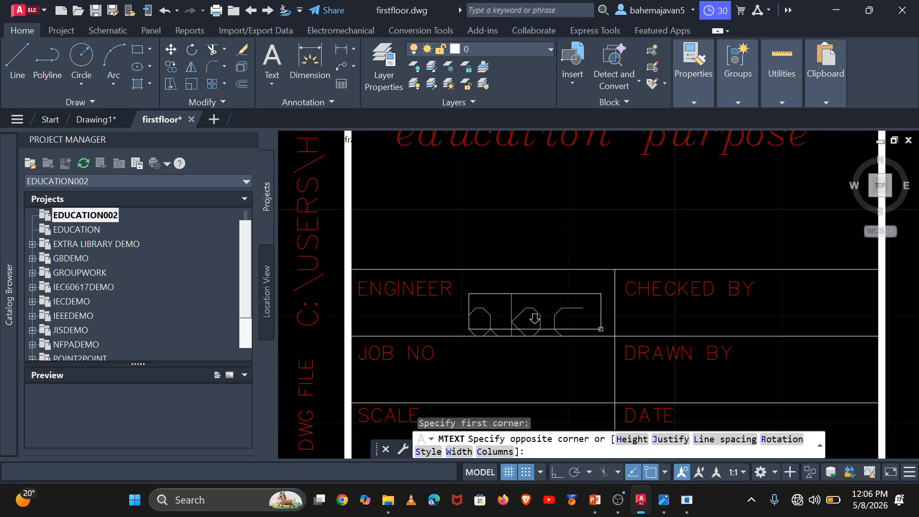
pyautogui.click(602, 329)
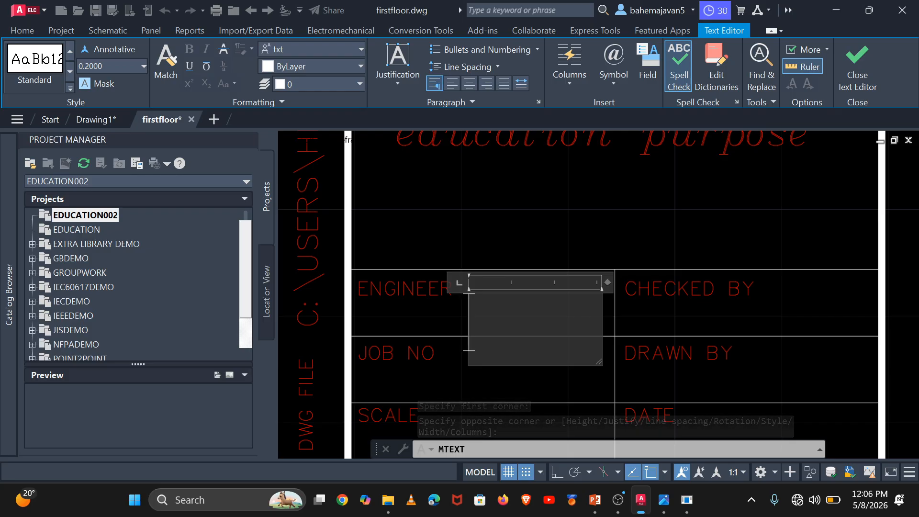
# - Set the text font to Verdana and enter "KST" in the ENGINEER cell
pyautogui.write('<')
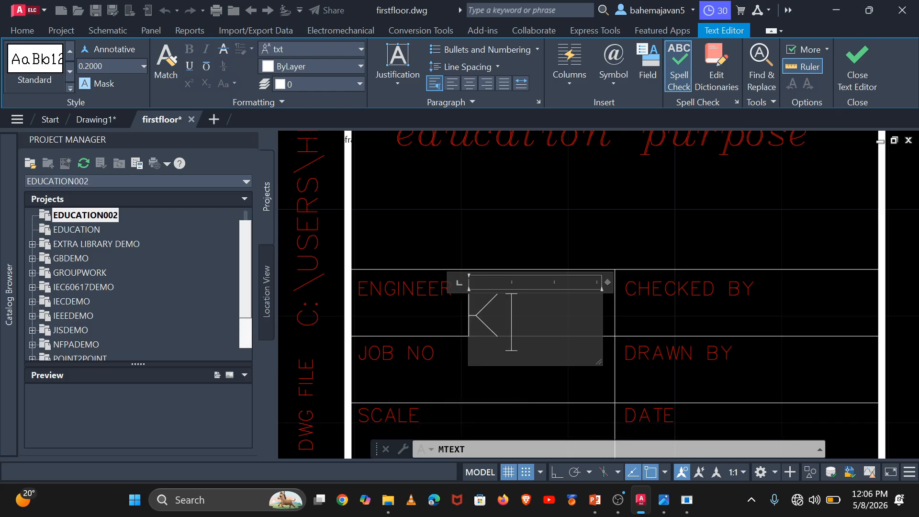
pyautogui.press('BackSpace')
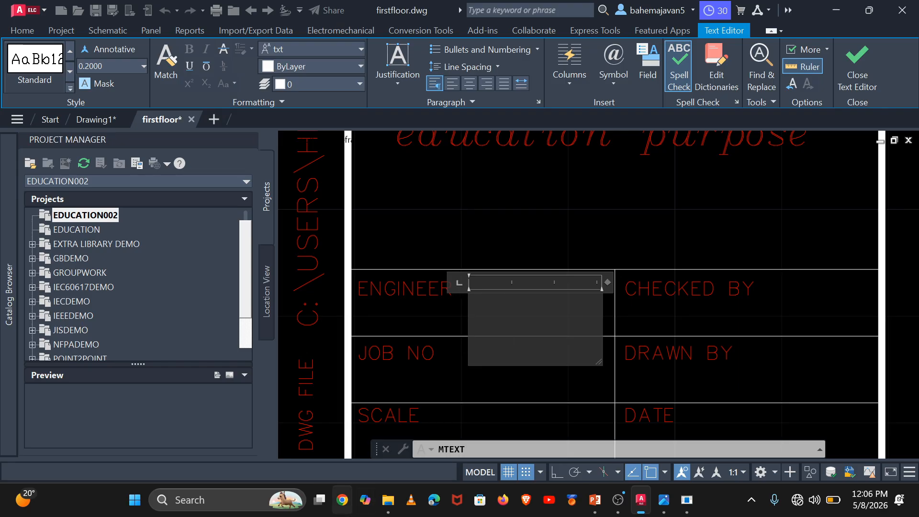
pyautogui.click(361, 48)
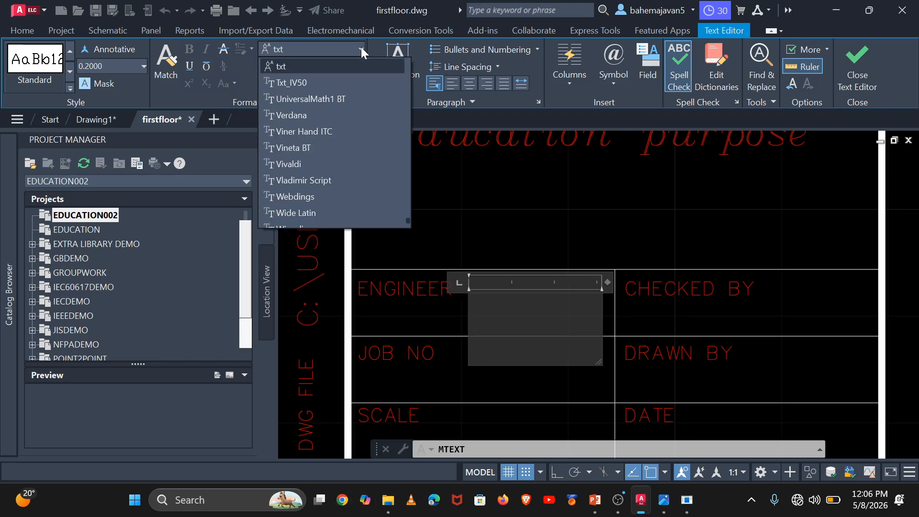
pyautogui.click(316, 115)
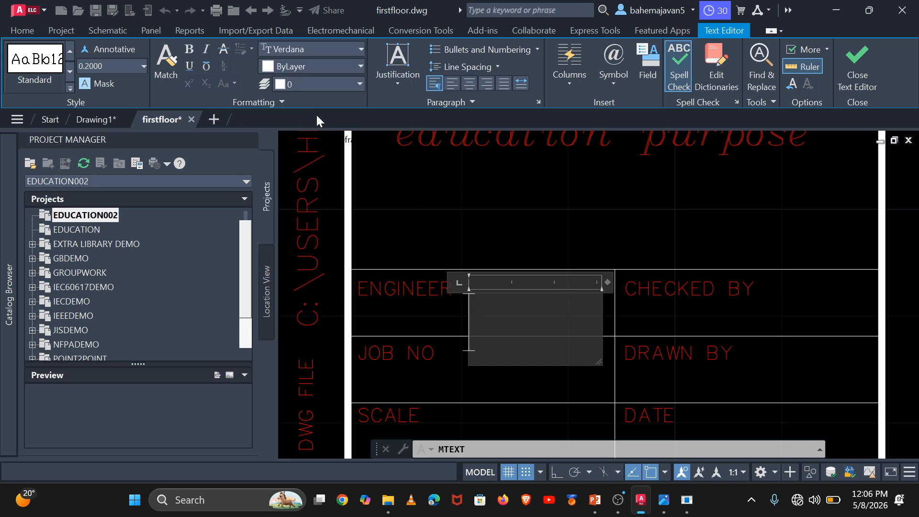
pyautogui.write('KST')
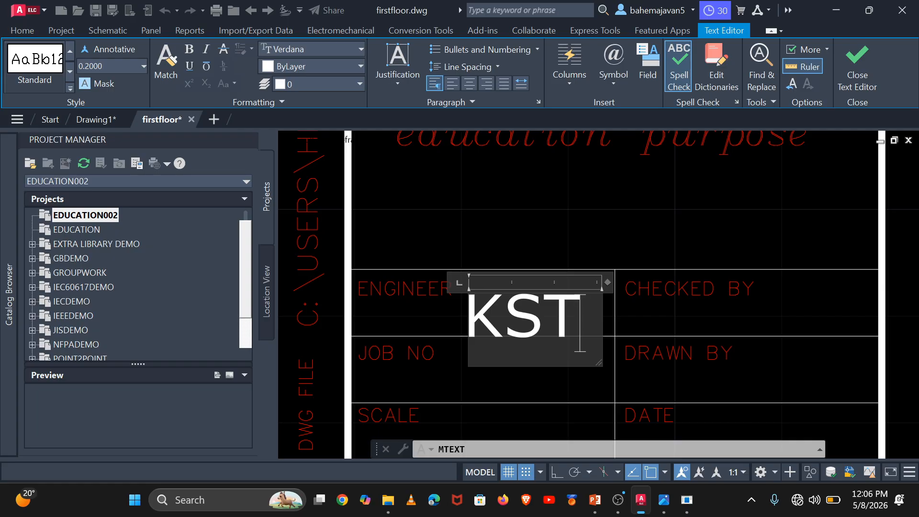
pyautogui.scroll(-5, 510, 246)
pyautogui.click(666, 260)
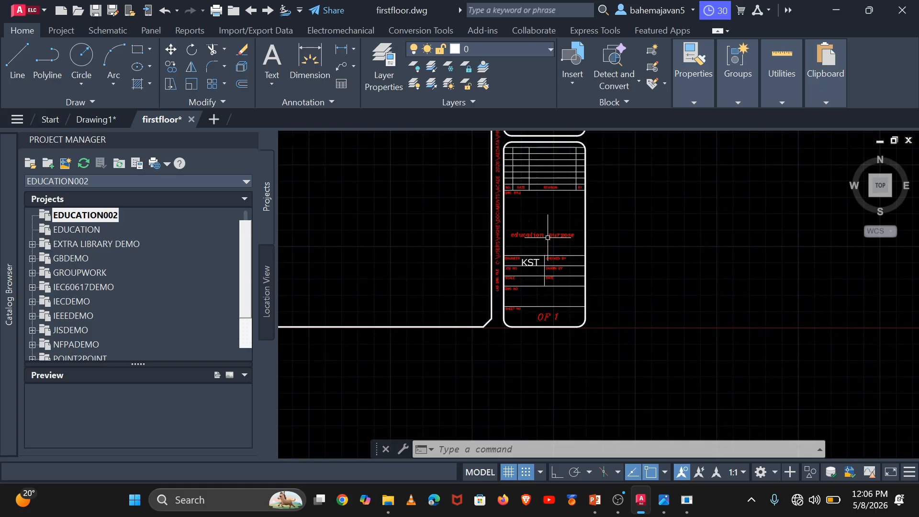
# - Examine the logo box, the empty title block boxes above it and the whole drawing border
pyautogui.moveTo(536, 158); pyautogui.dragTo(536, 422, button='middle')
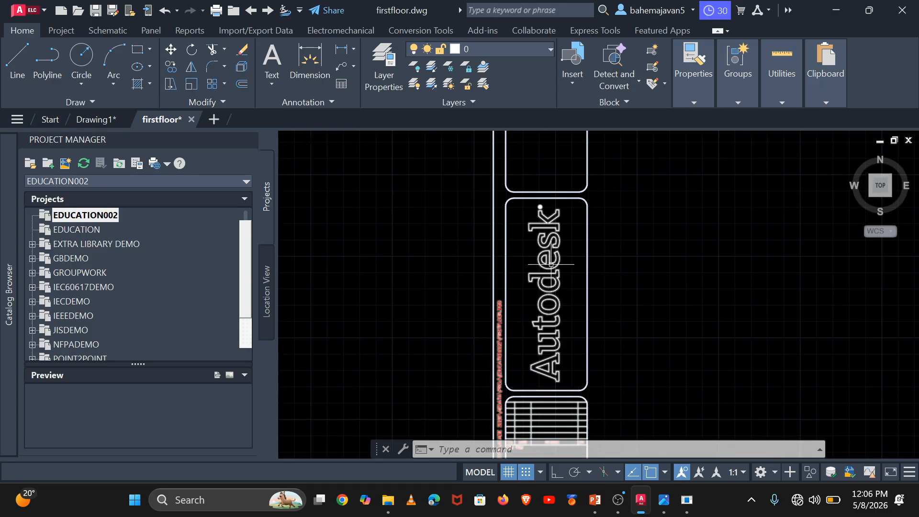
pyautogui.moveTo(547, 194); pyautogui.dragTo(530, 361, button='middle')
pyautogui.moveTo(531, 249); pyautogui.dragTo(558, 384, button='middle')
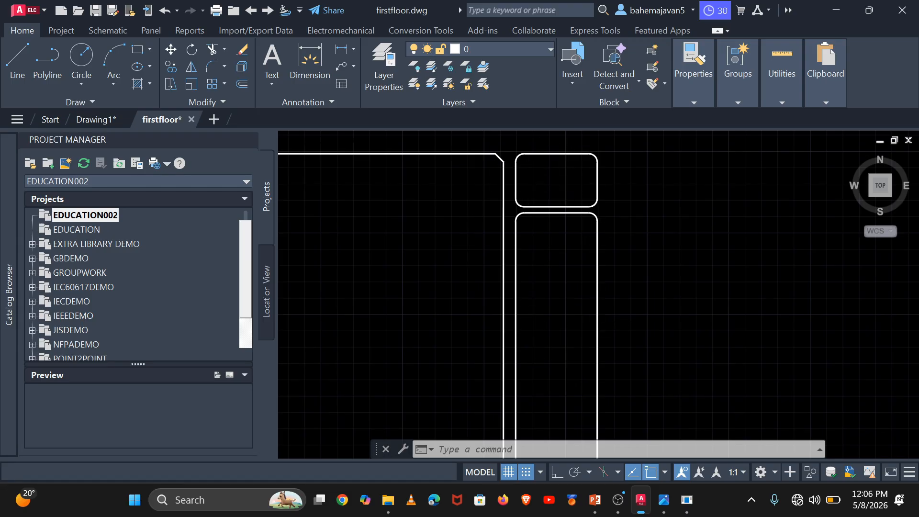
pyautogui.scroll(-2, 528, 182)
pyautogui.scroll(4, 529, 182)
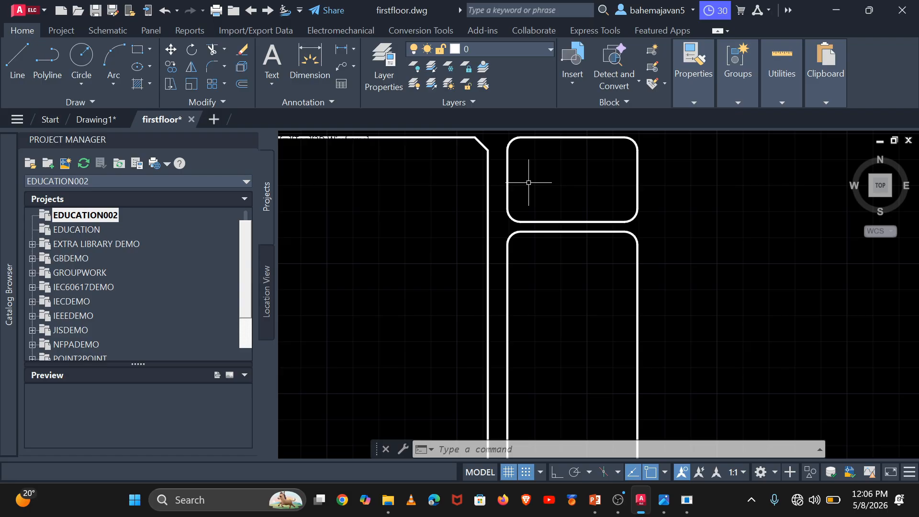
pyautogui.scroll(-4, 529, 182)
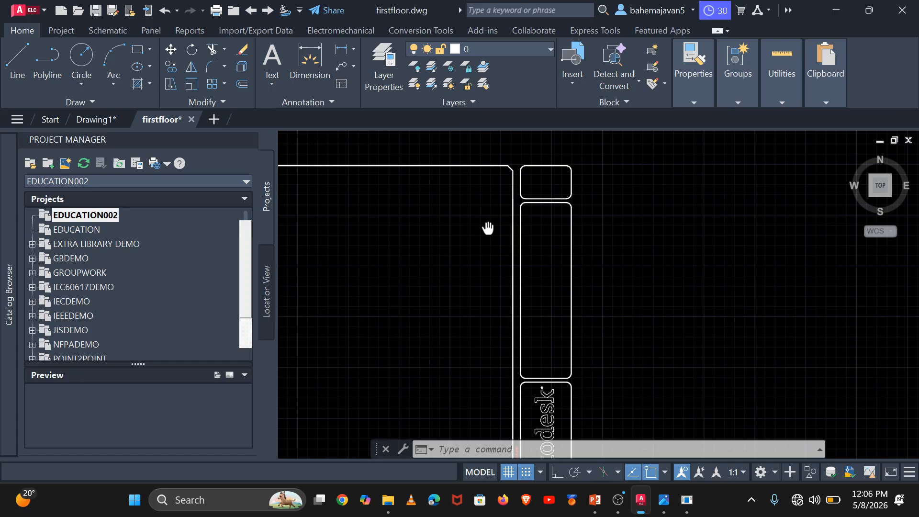
pyautogui.moveTo(488, 229)
pyautogui.mouseDown(button='middle')
pyautogui.moveTo(738, 225)
pyautogui.moveTo(786, 207)
pyautogui.mouseUp(button='middle')
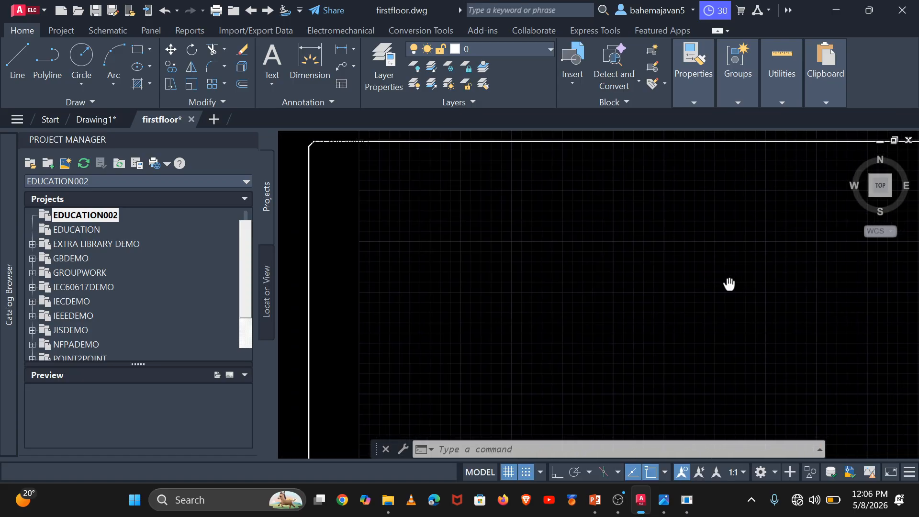
pyautogui.scroll(-4, 685, 290)
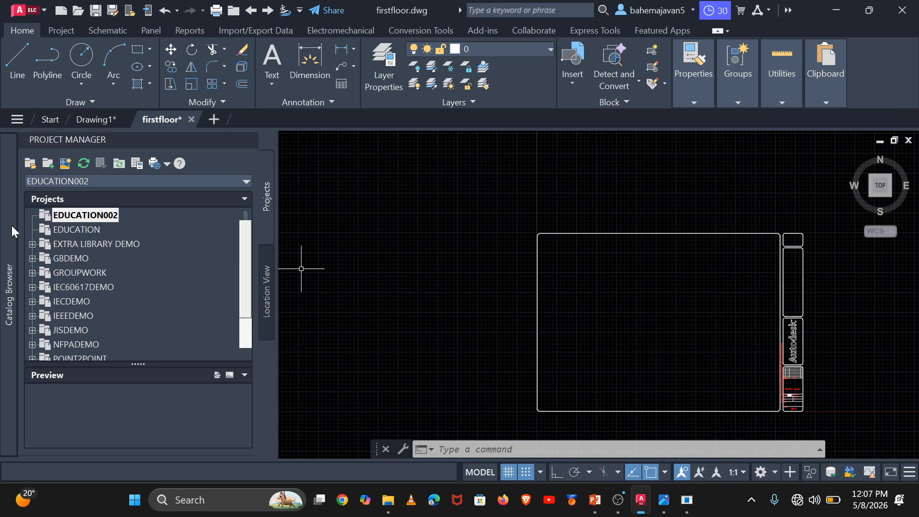
# - Look at the Catalog Browser, close it, and expand the EDUCATION002 project to list its drawings
pyautogui.moveTo(11, 226)
pyautogui.moveTo(9, 247)
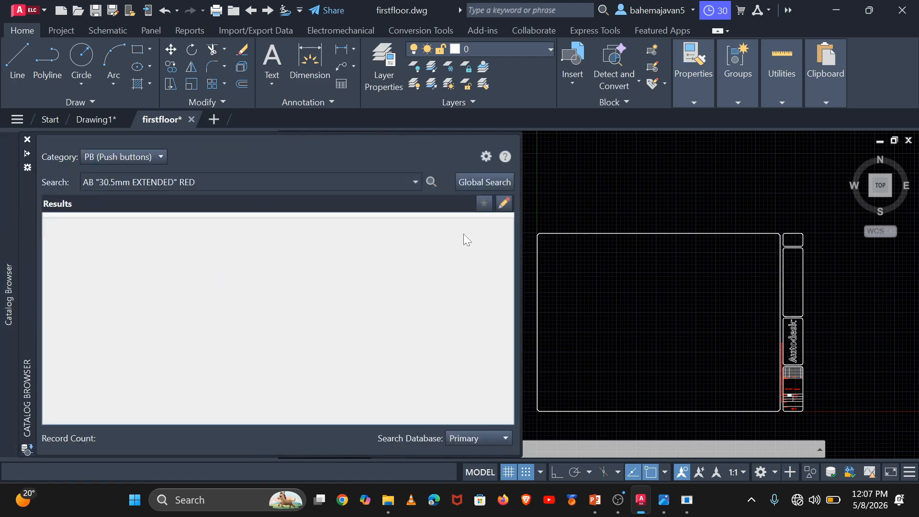
pyautogui.click(27, 140)
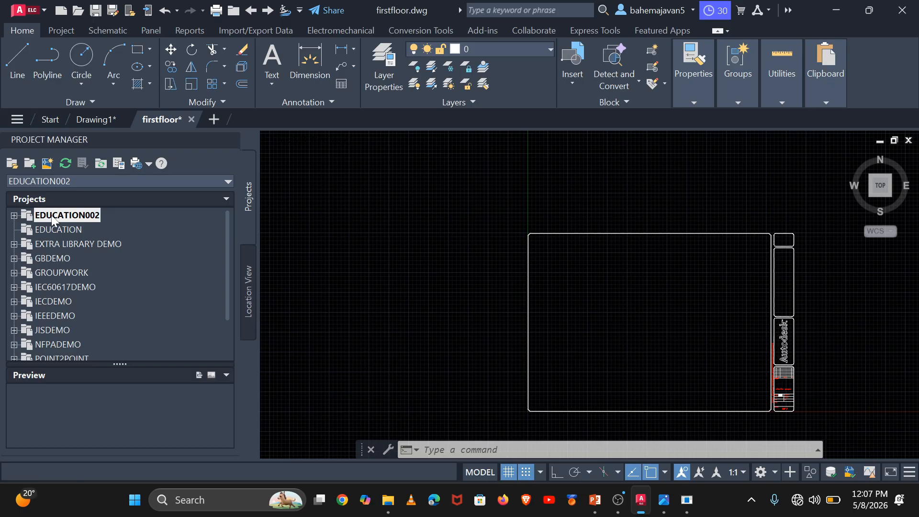
pyautogui.click(14, 216)
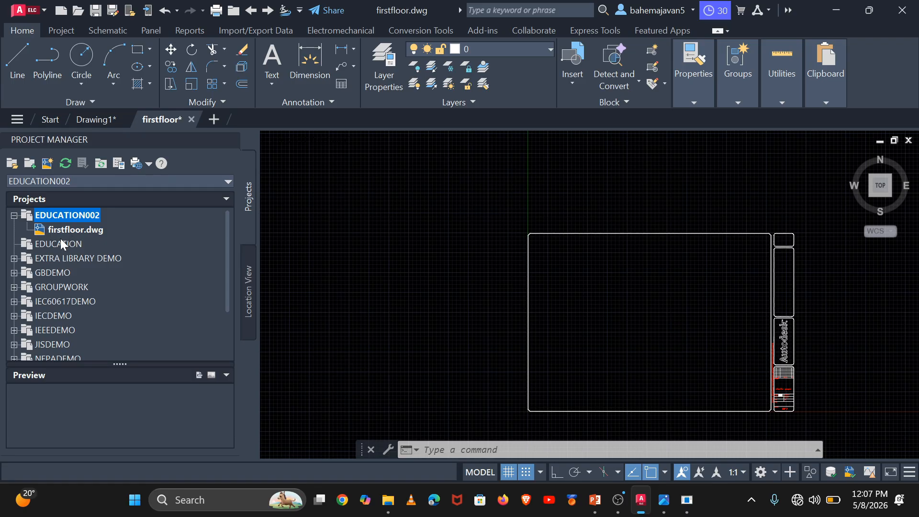
# - Start a new drawing in the EDUCATION002 project and name it FOLOO2
pyautogui.click(51, 163)
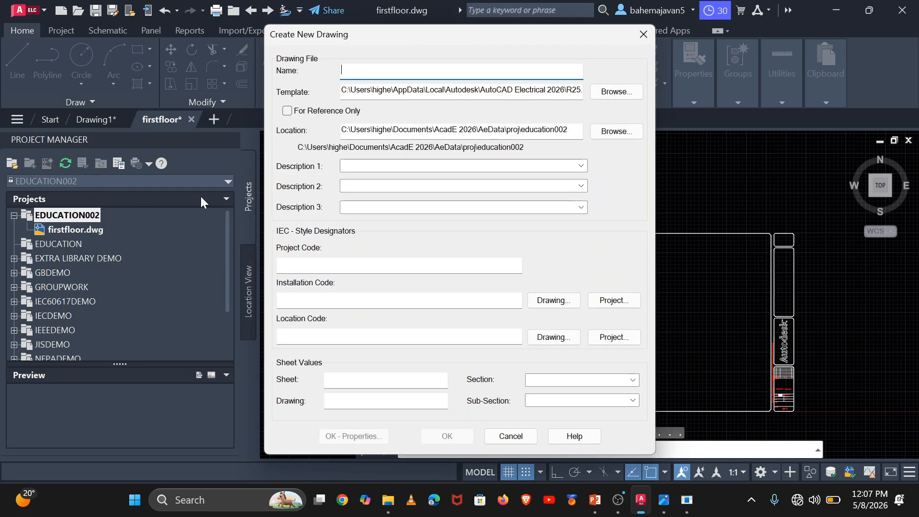
pyautogui.write('FOLOO')
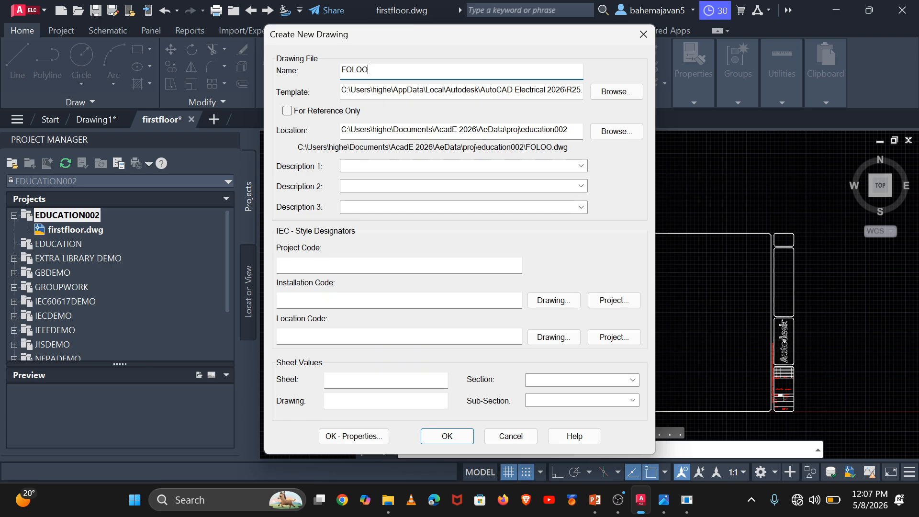
pyautogui.write('2')
# - Choose ACE_ANSI_A(Landscape)_Named as the template for the new drawing
pyautogui.click(616, 96)
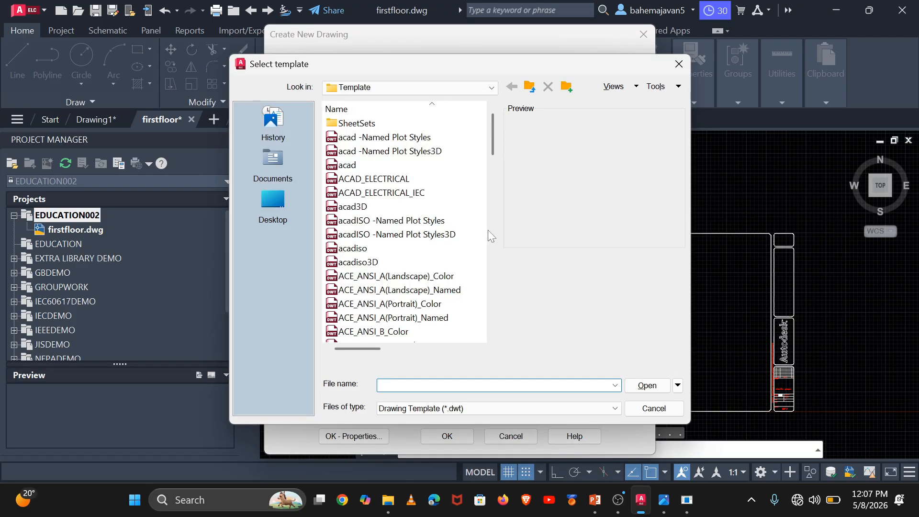
pyautogui.click(412, 234)
pyautogui.click(405, 290)
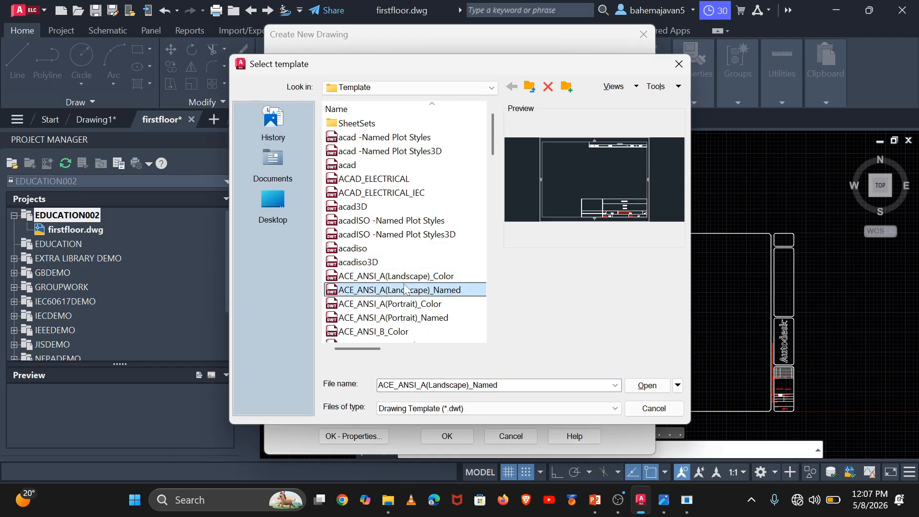
pyautogui.click(583, 171)
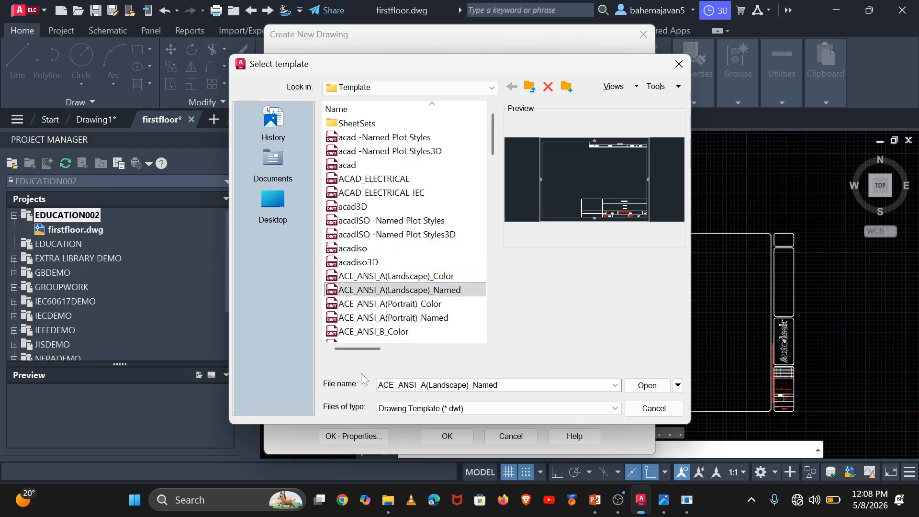
pyautogui.click(648, 386)
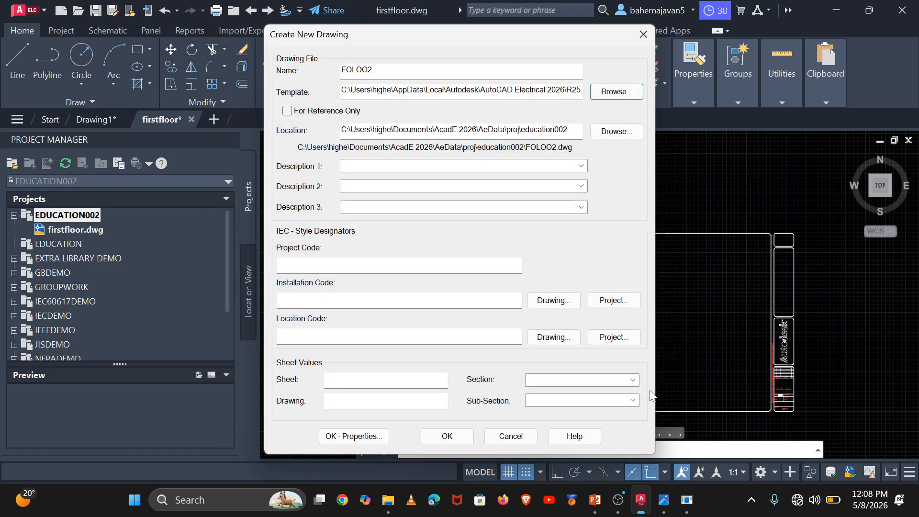
# - Create the FOLOO2 drawing and apply the project default values to its drawing settings
pyautogui.click(447, 437)
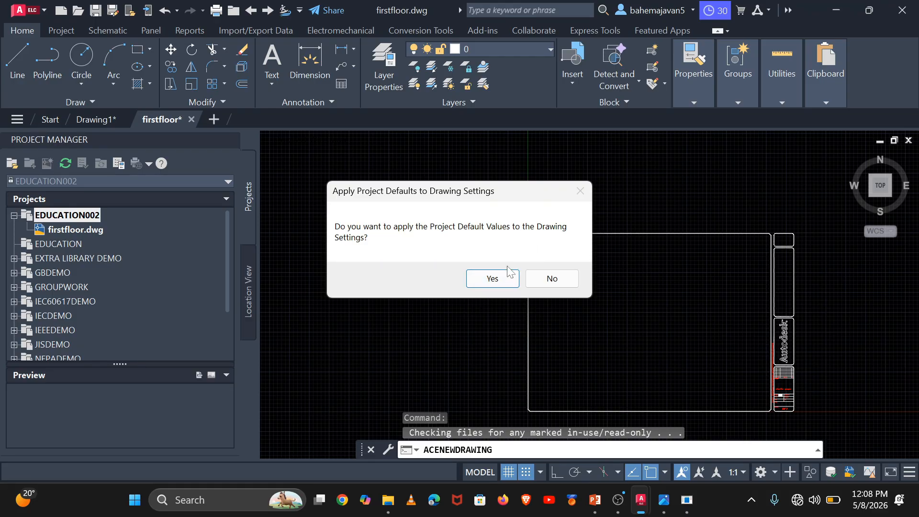
pyautogui.click(493, 279)
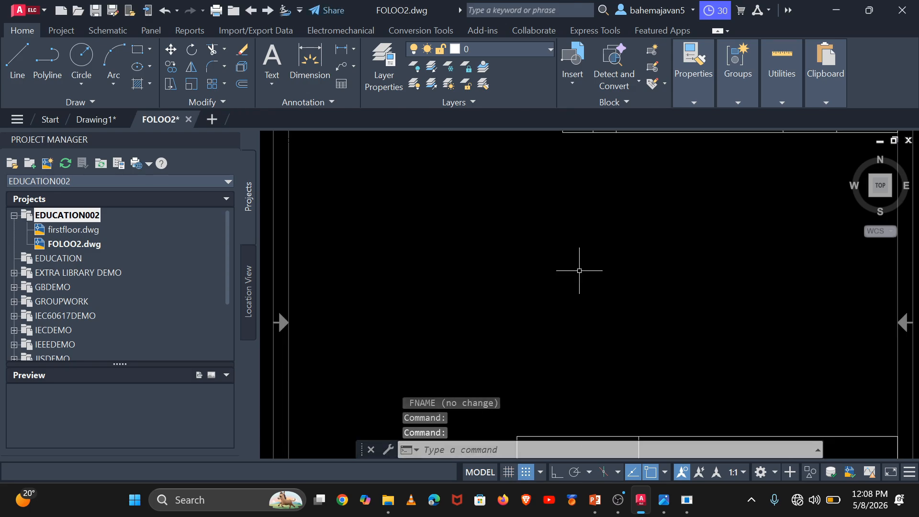
pyautogui.moveTo(579, 271); pyautogui.dragTo(498, 283, button='middle')
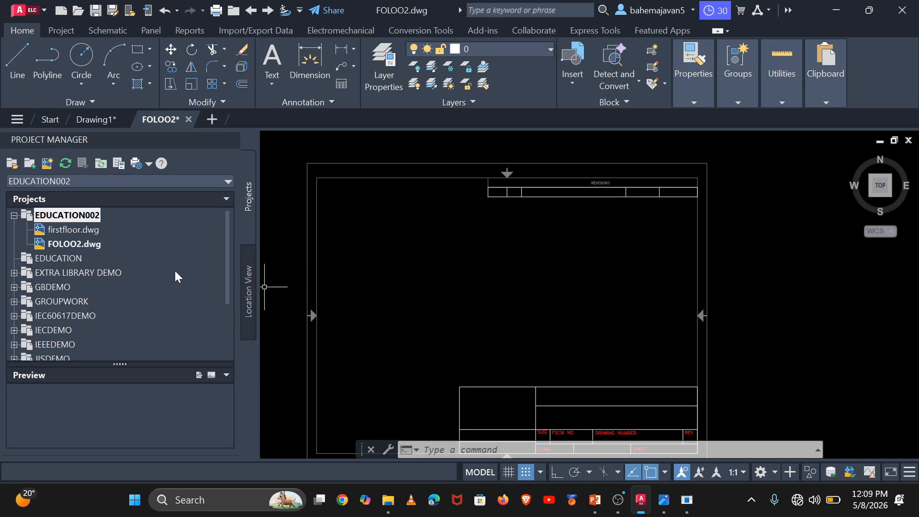
# - Open the firstfloor drawing from the EDUCATION002 project
pyautogui.click(49, 169)
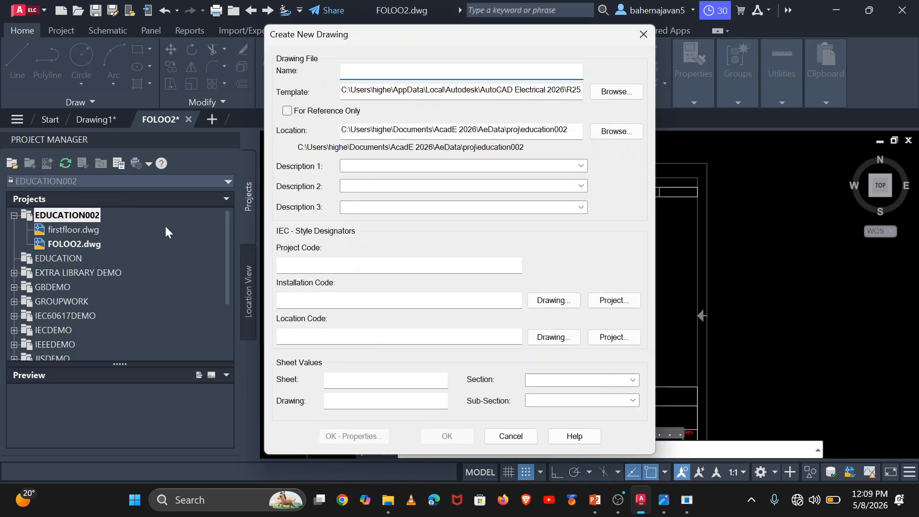
pyautogui.click(651, 39)
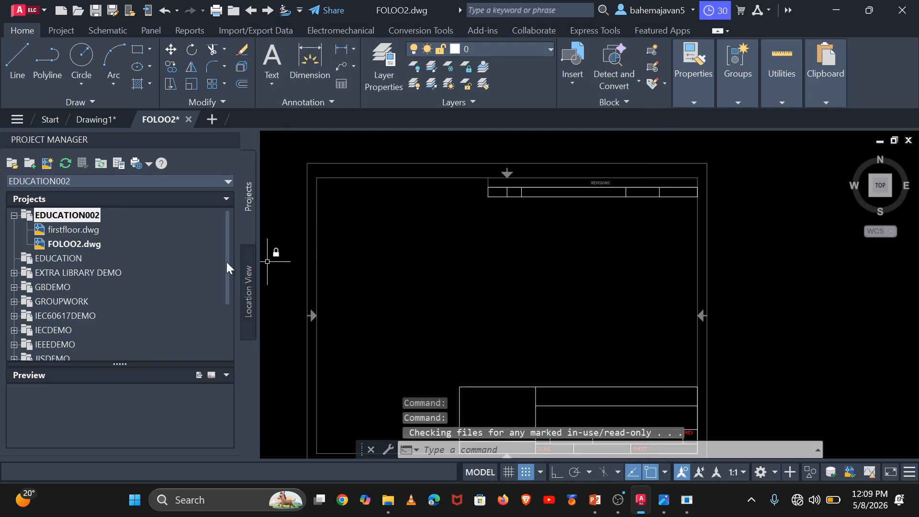
pyautogui.click(60, 232)
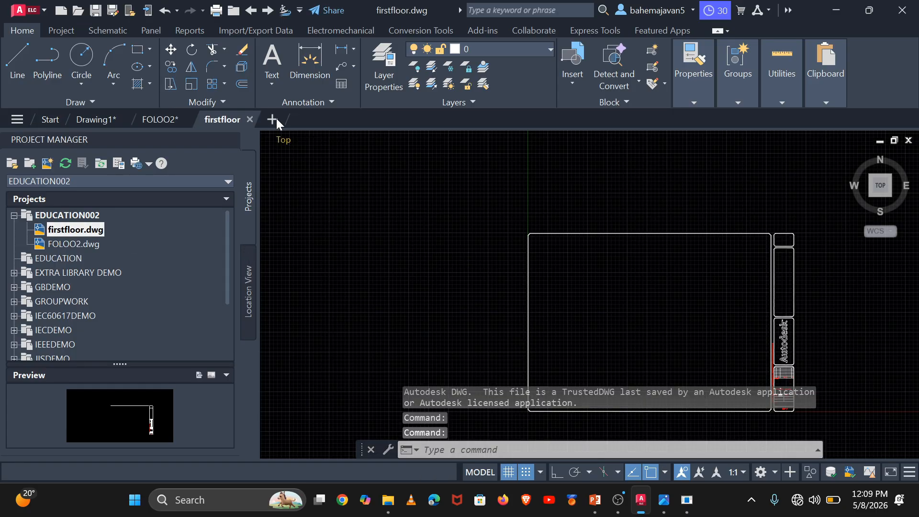
# - Step back and forth between the project's drawings with the previous and next project drawing commands
pyautogui.click(255, 11)
pyautogui.click(267, 11)
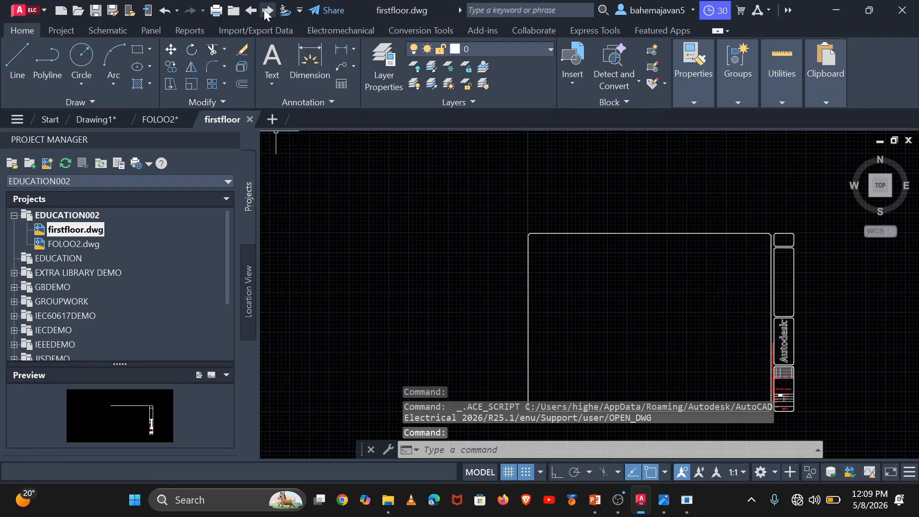
pyautogui.click(265, 11)
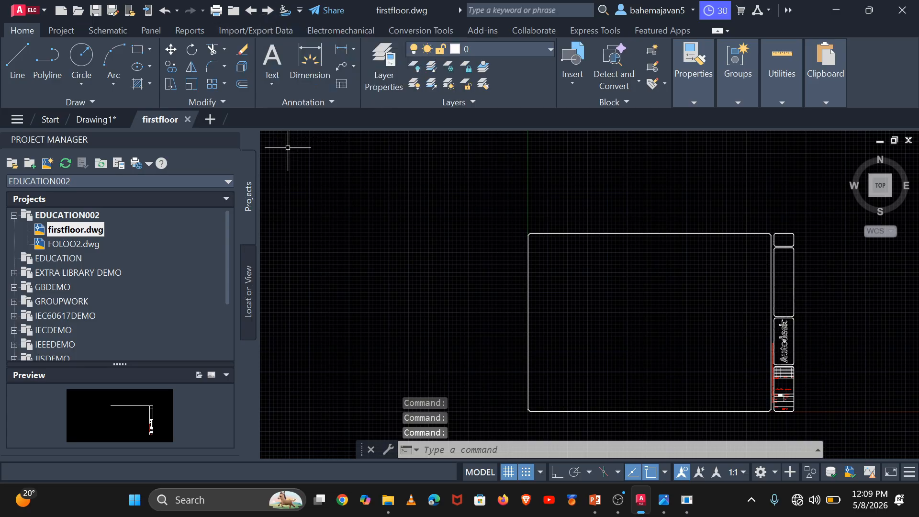
pyautogui.click(250, 11)
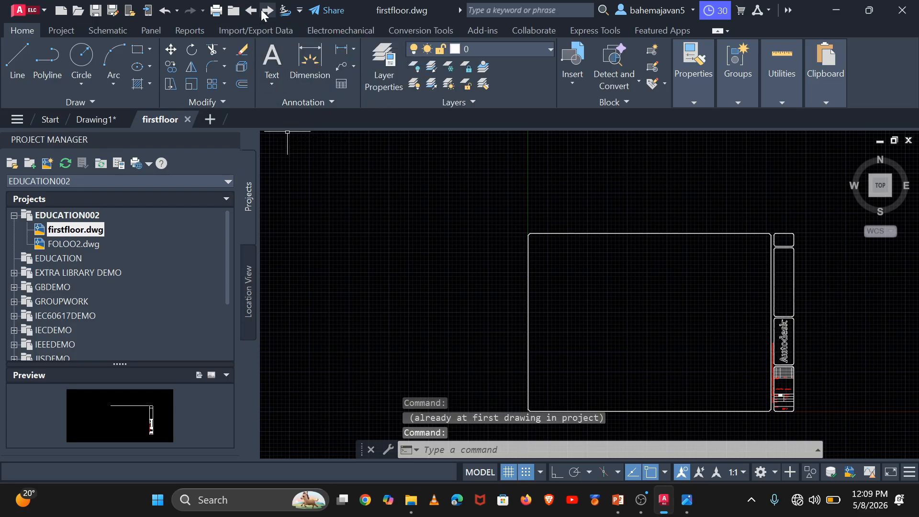
# - Go to the project's FOLOO2 drawing and return to the firstfloor drawing
pyautogui.click(264, 11)
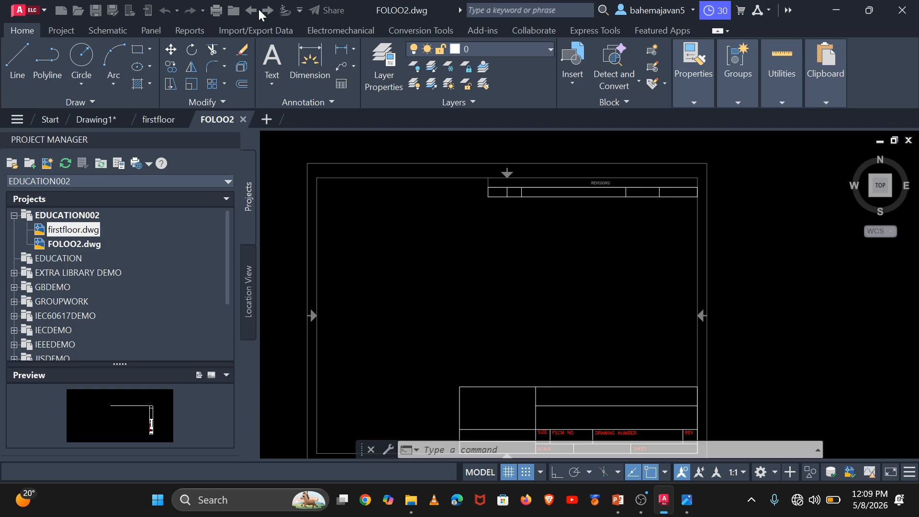
pyautogui.click(251, 12)
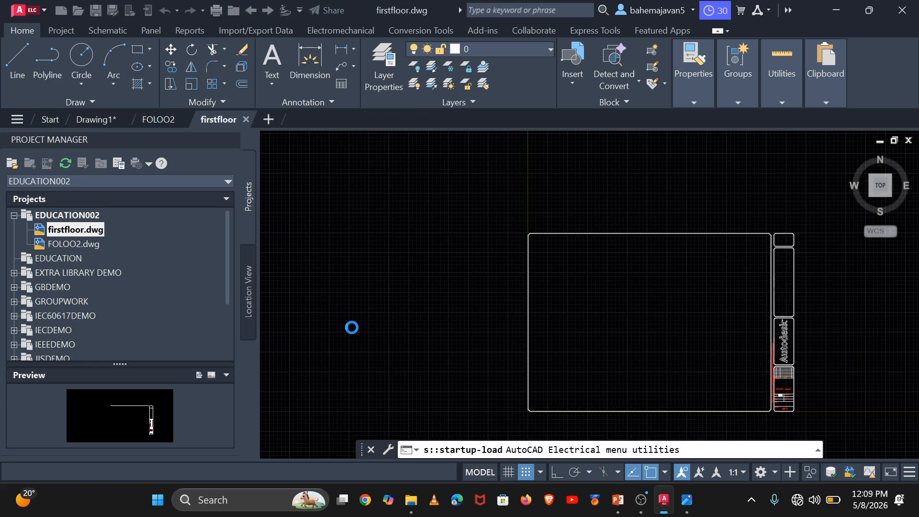
pyautogui.scroll(2, 714, 204)
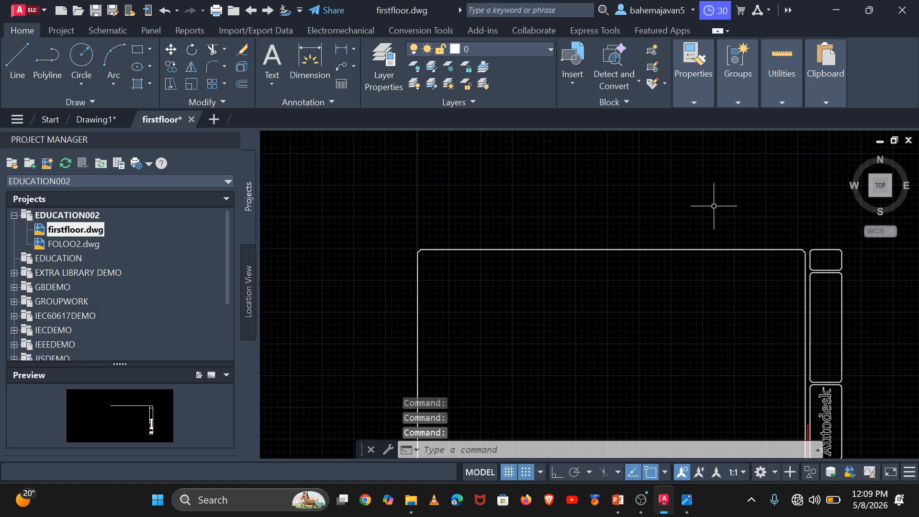
# - Turn off the grid display in the firstfloor drawing
pyautogui.click(508, 473)
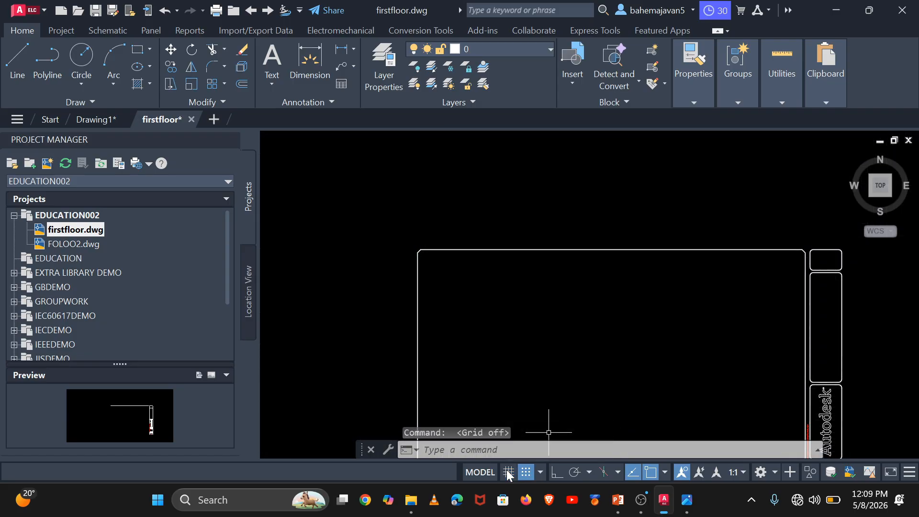
pyautogui.rightClick(568, 283)
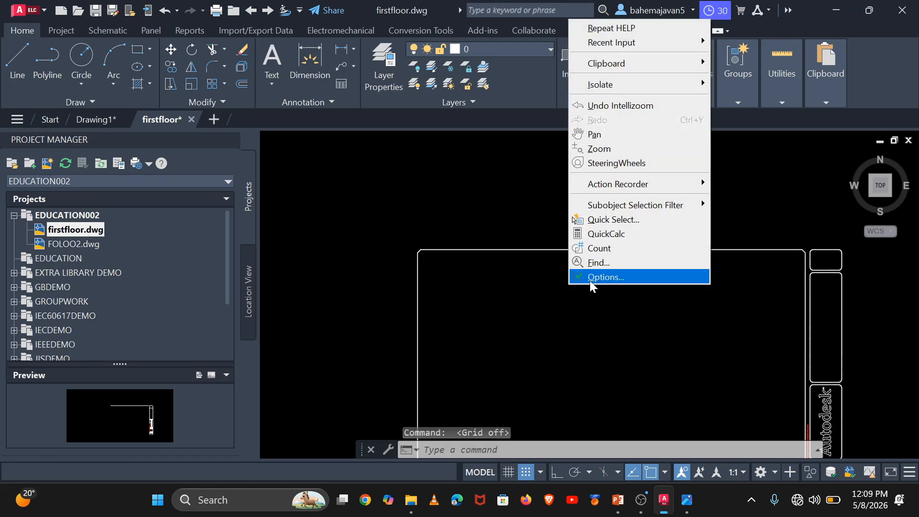
pyautogui.click(560, 309)
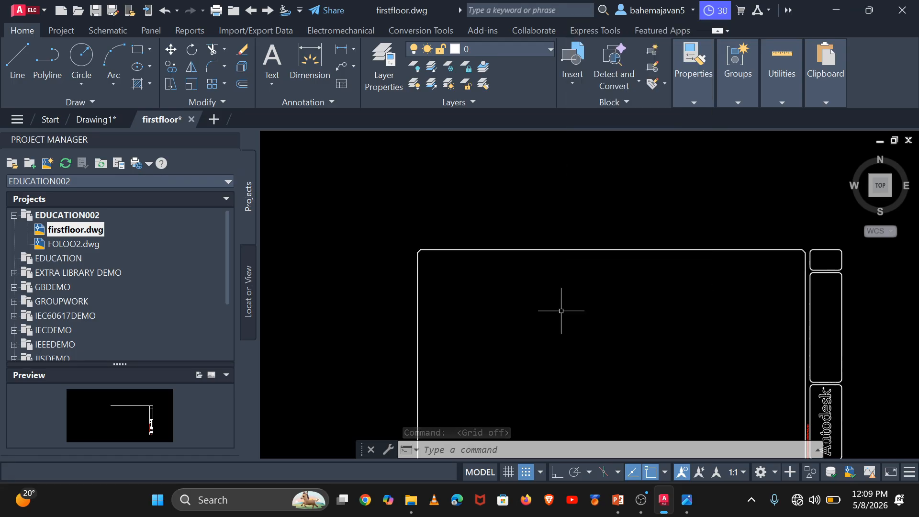
# - Set the uniform background colour of 2D model space to White in the display options and apply it
pyautogui.rightClick(561, 311)
pyautogui.click(580, 305)
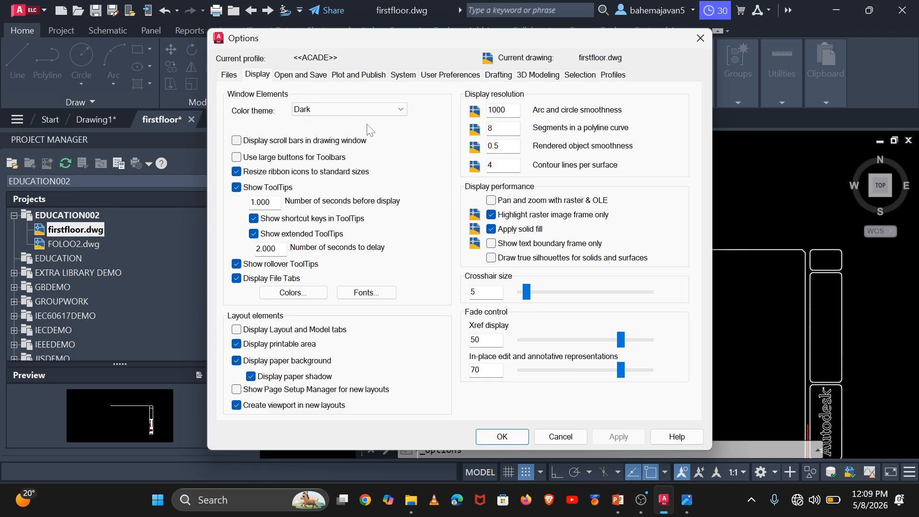
pyautogui.click(398, 112)
pyautogui.click(398, 112)
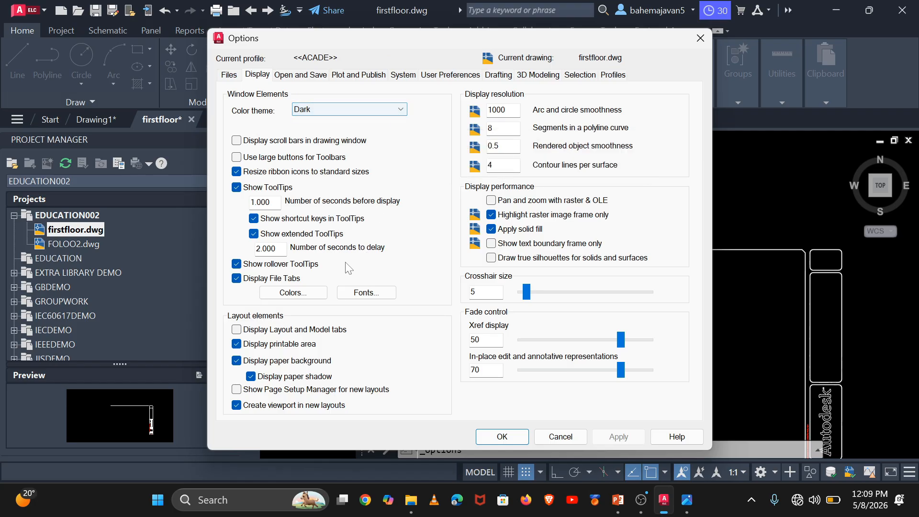
pyautogui.click(311, 293)
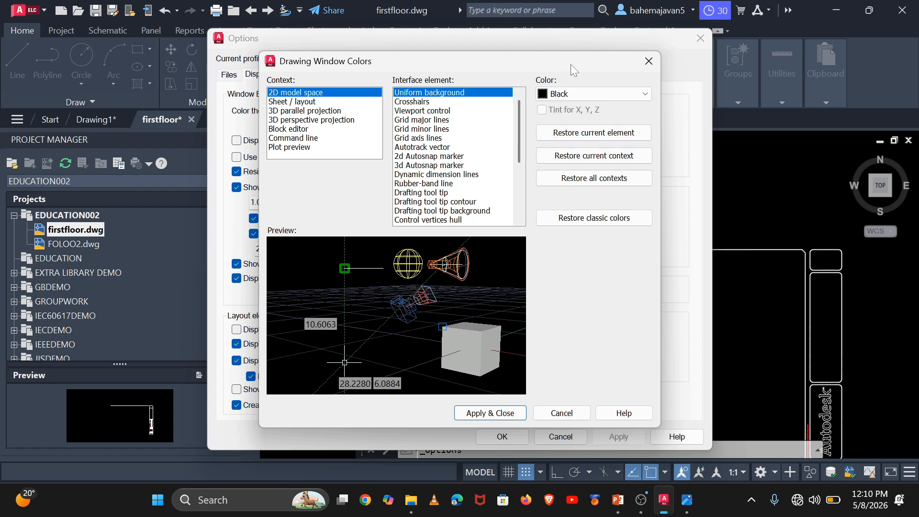
pyautogui.click(552, 96)
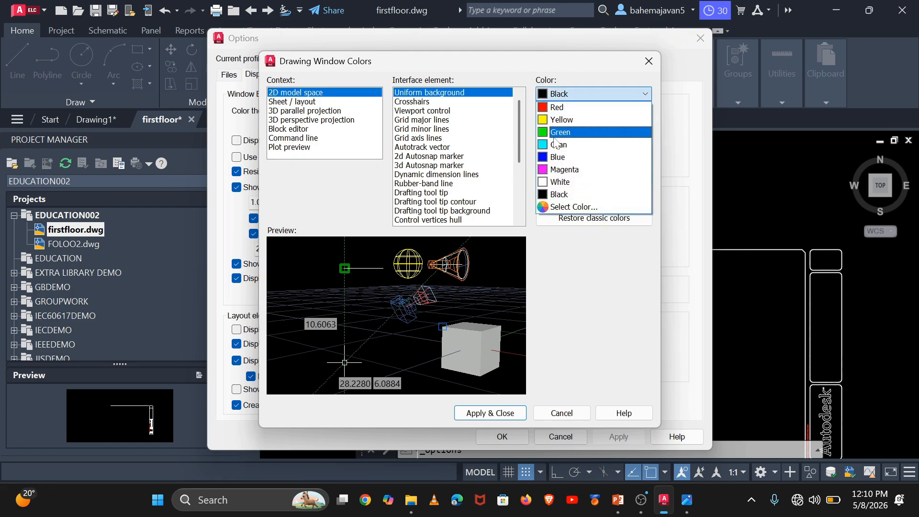
pyautogui.click(545, 182)
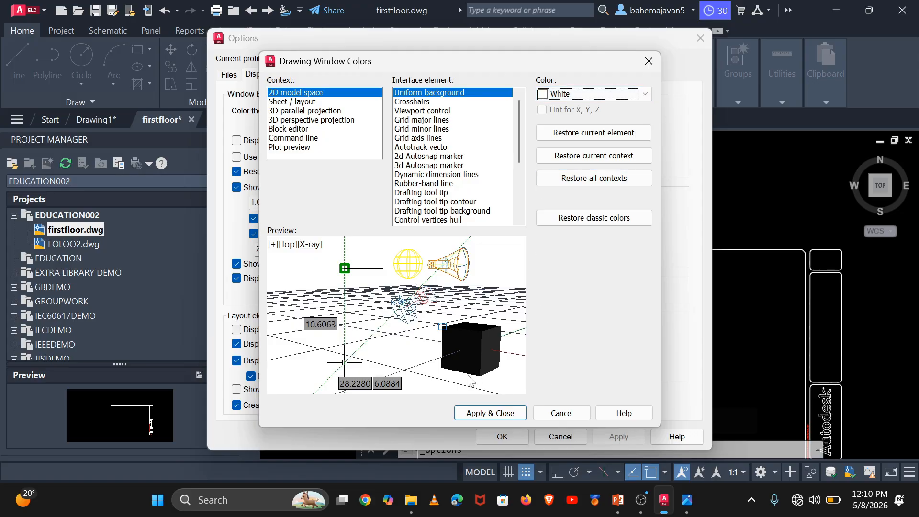
pyautogui.click(490, 414)
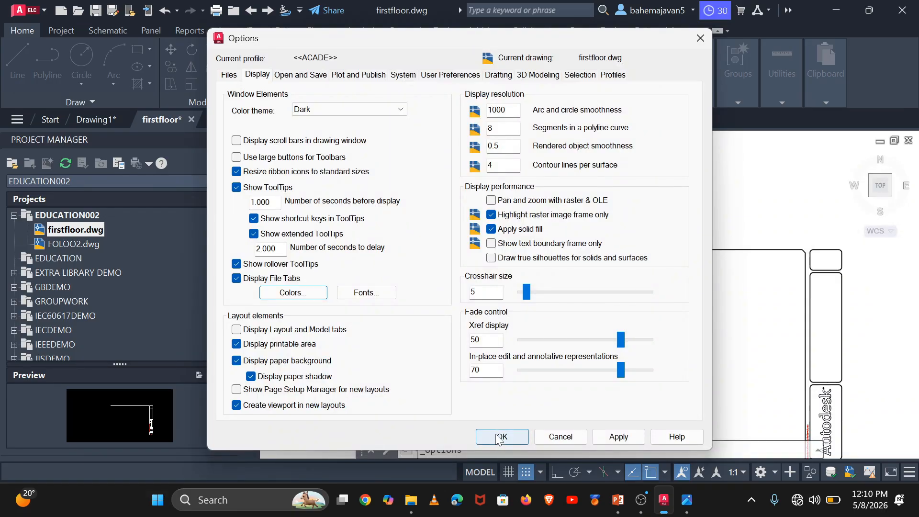
pyautogui.click(502, 438)
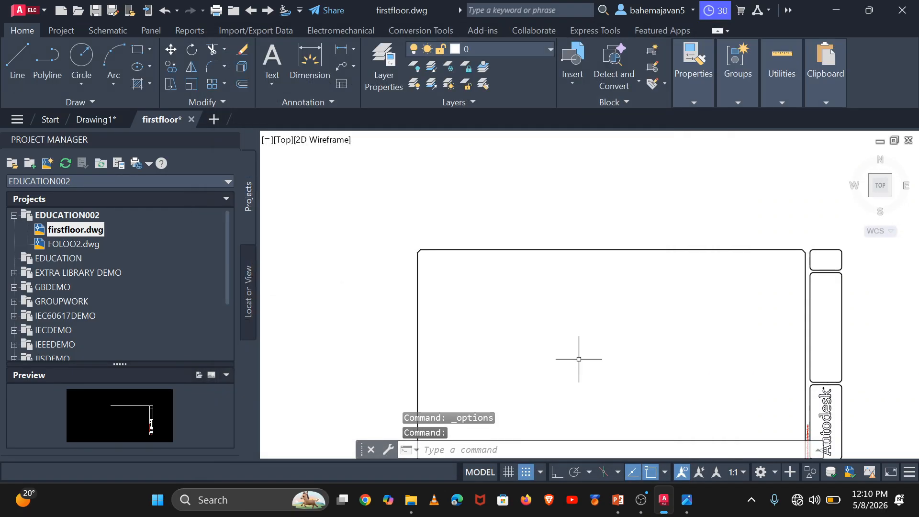
pyautogui.moveTo(581, 359); pyautogui.dragTo(534, 257, button='middle')
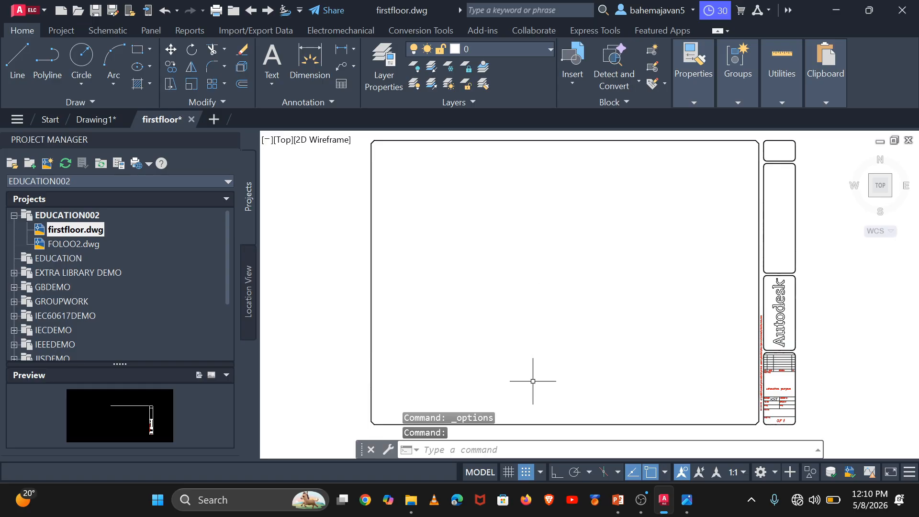
# - Turn the grid display on and set the 2D model space uniform background colour back to Black
pyautogui.click(510, 472)
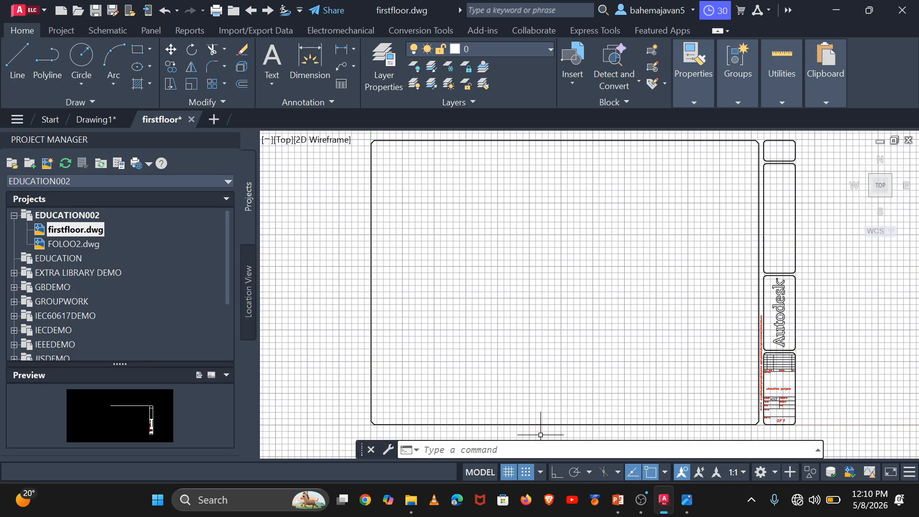
pyautogui.rightClick(603, 236)
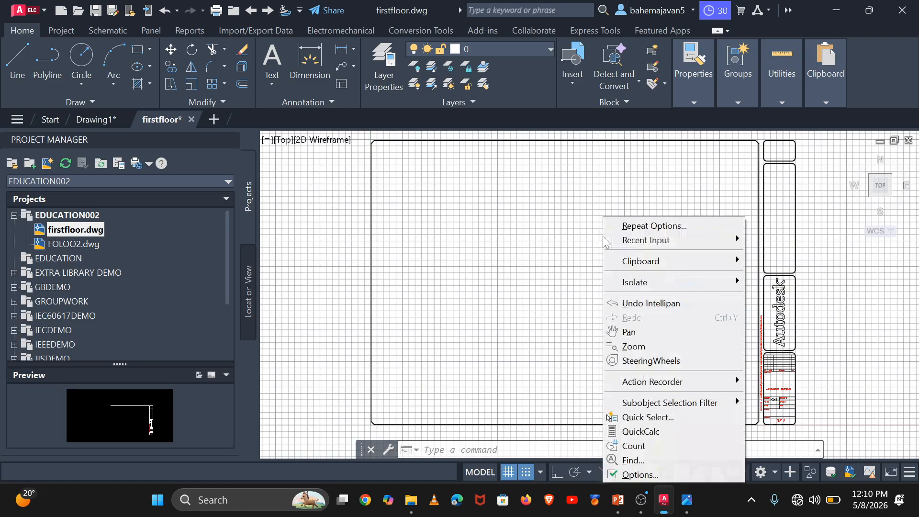
pyautogui.click(637, 475)
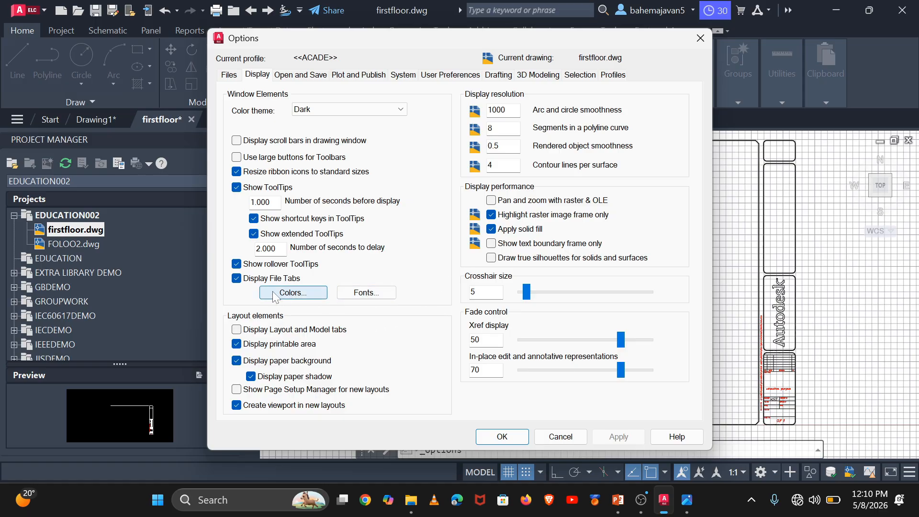
pyautogui.click(319, 294)
pyautogui.click(319, 294)
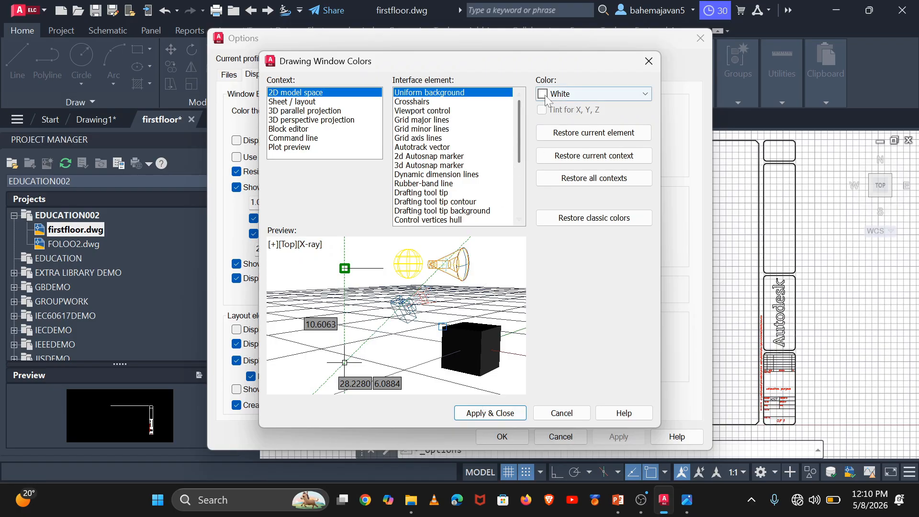
pyautogui.click(594, 94)
pyautogui.click(564, 193)
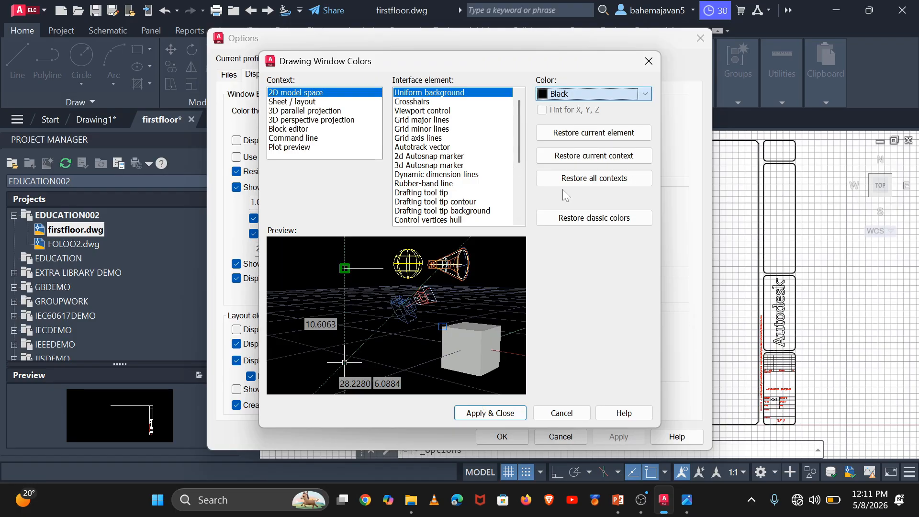
pyautogui.click(506, 417)
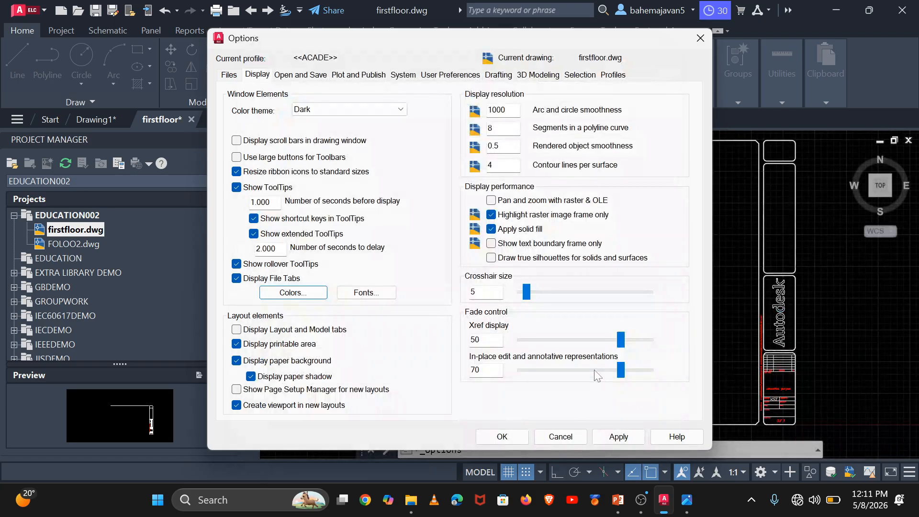
pyautogui.click(518, 441)
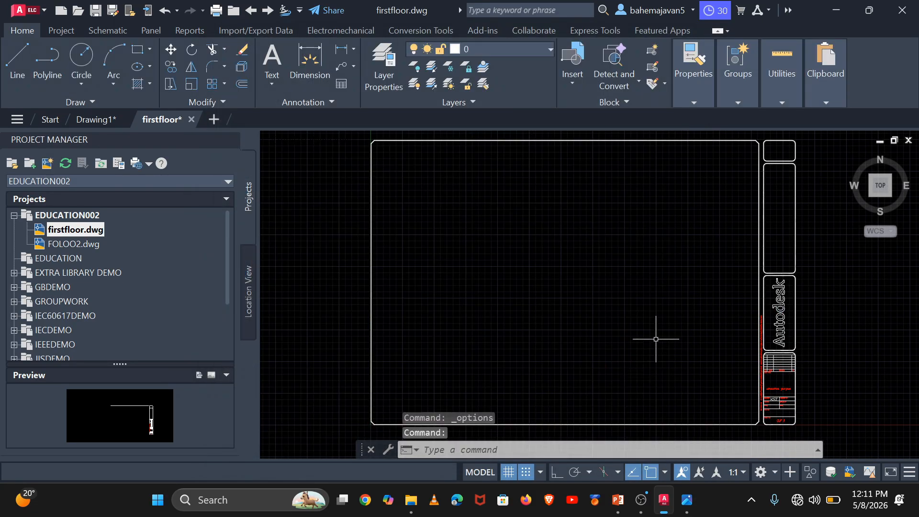
# - Centre the drawing frame in view and switch the grid display off
pyautogui.scroll(2, 656, 336)
pyautogui.scroll(-5, 616, 417)
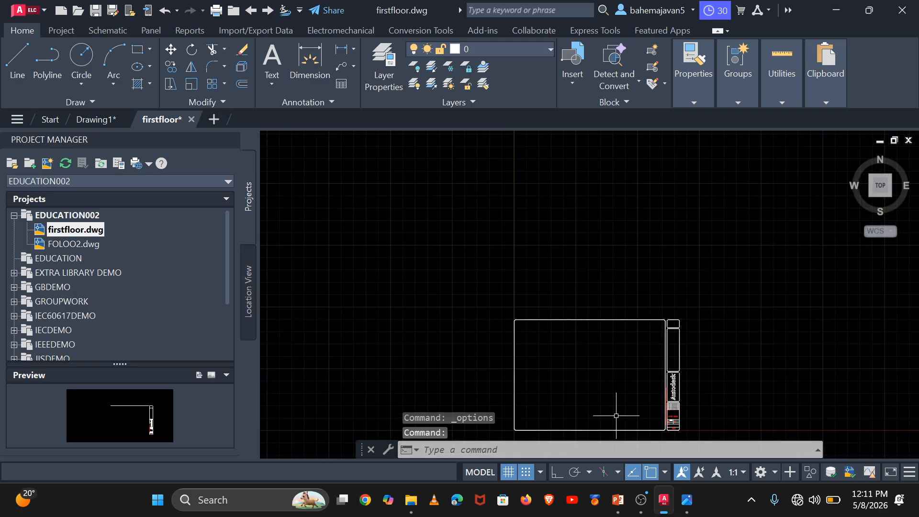
pyautogui.scroll(4, 615, 416)
pyautogui.moveTo(616, 416)
pyautogui.mouseDown(button='middle')
pyautogui.moveTo(591, 294)
pyautogui.moveTo(590, 396)
pyautogui.mouseUp(button='middle')
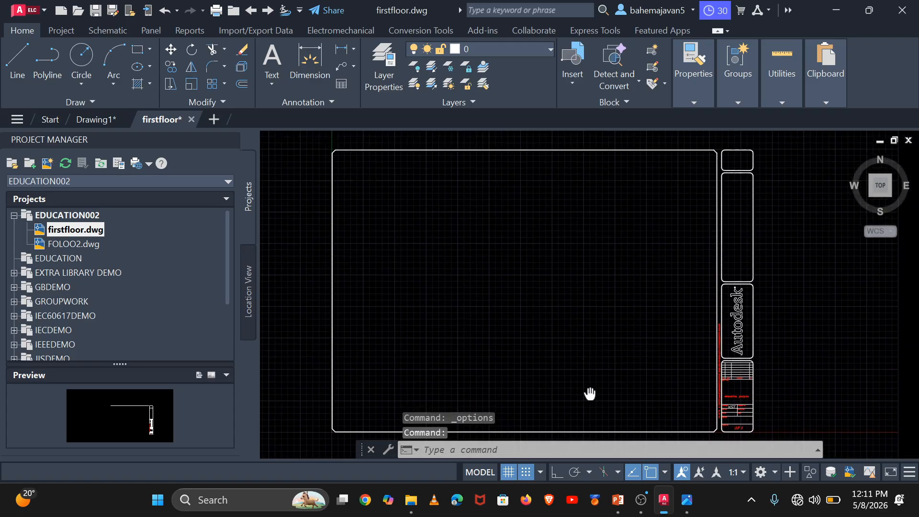
pyautogui.click(508, 472)
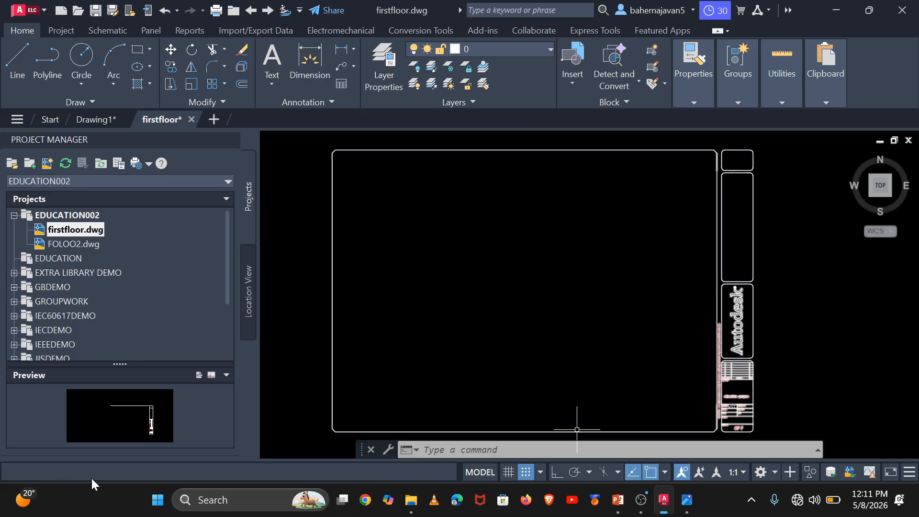
# - Switch snap mode off and on again, and view the available snap types without changing them
pyautogui.click(526, 472)
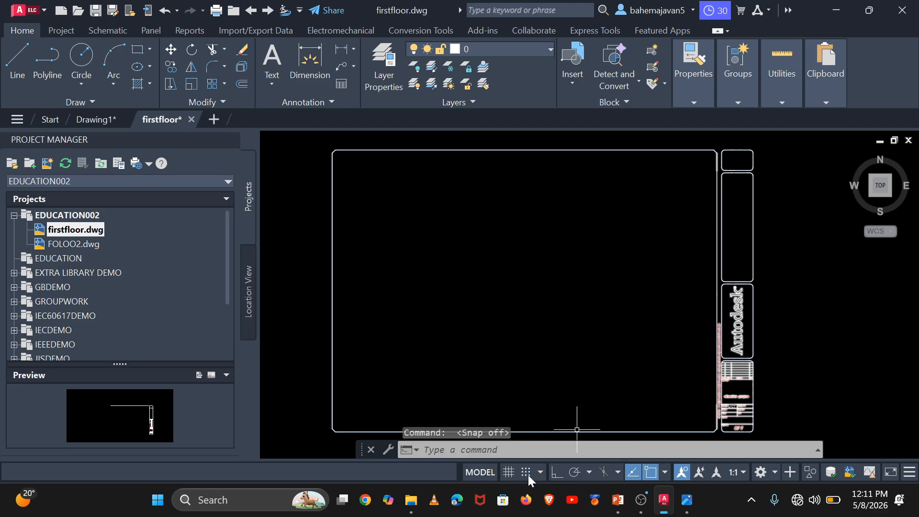
pyautogui.click(526, 472)
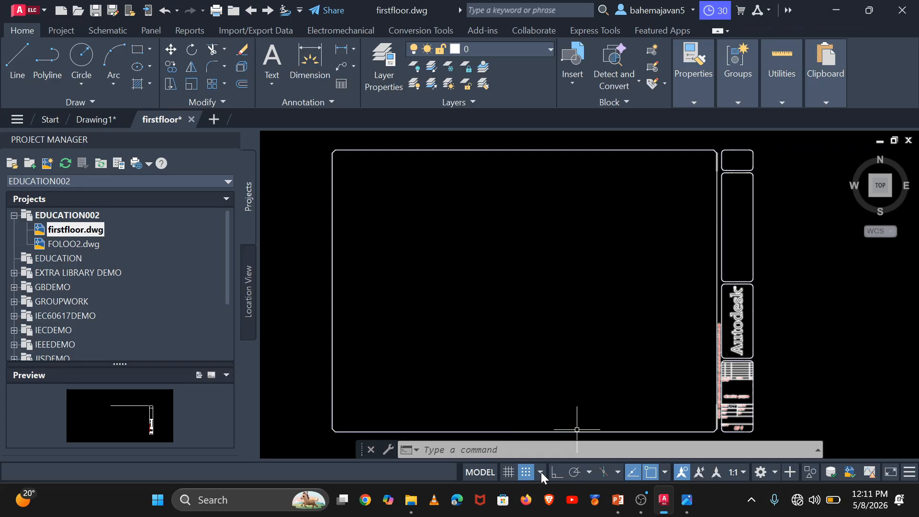
pyautogui.click(541, 472)
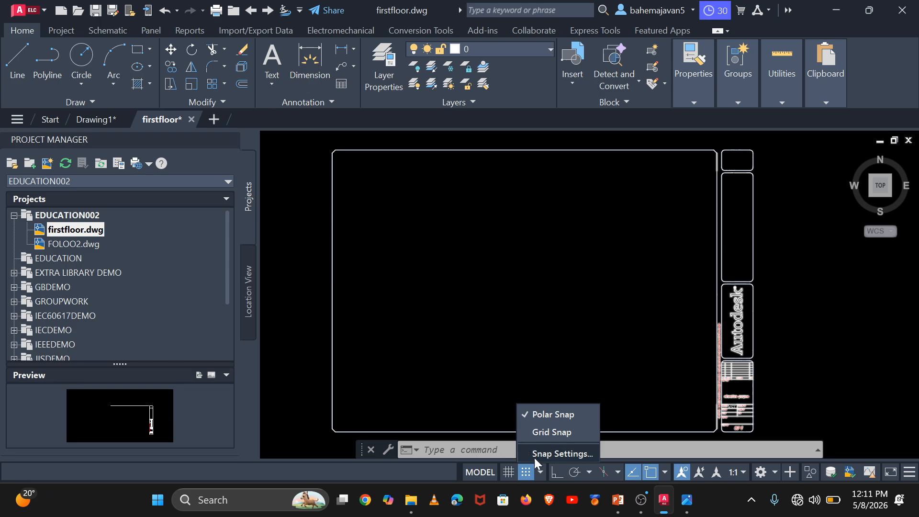
pyautogui.click(636, 355)
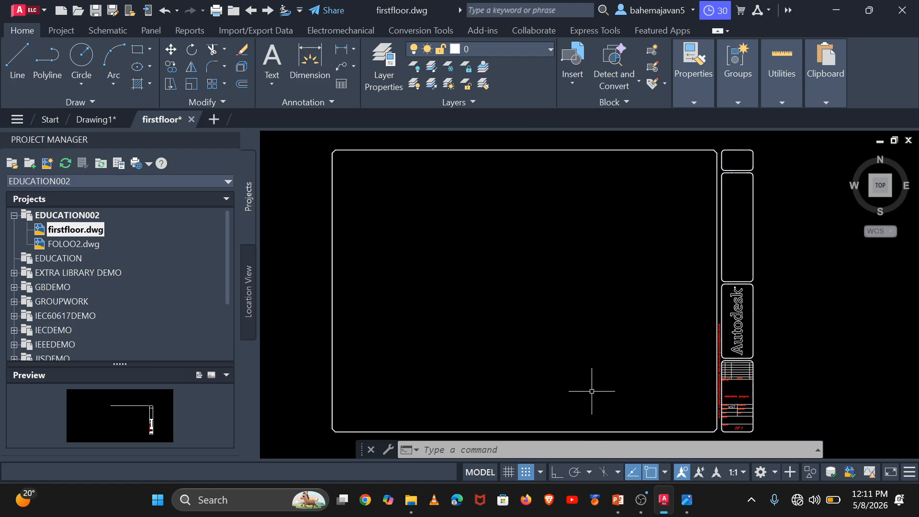
# - Turn on ortho mode and start a line inside the drawing frame, well away from the title block
pyautogui.scroll(2, 554, 353)
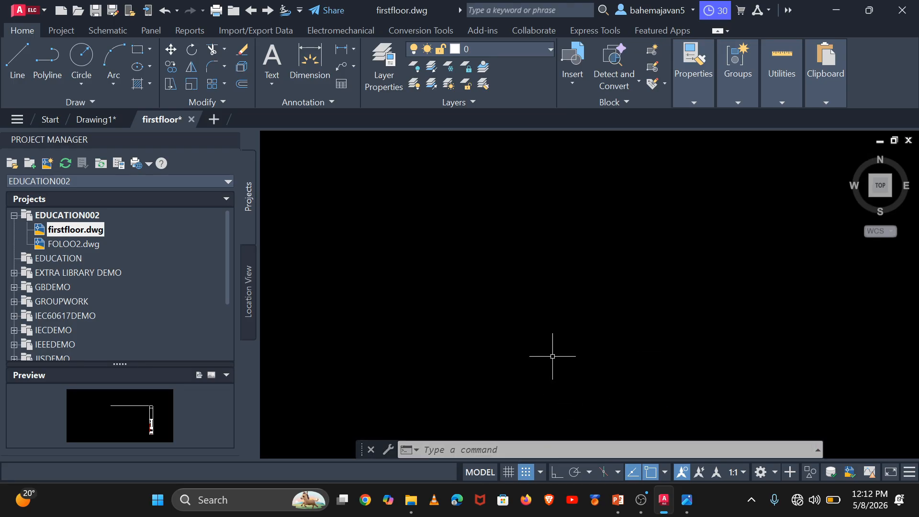
pyautogui.click(558, 474)
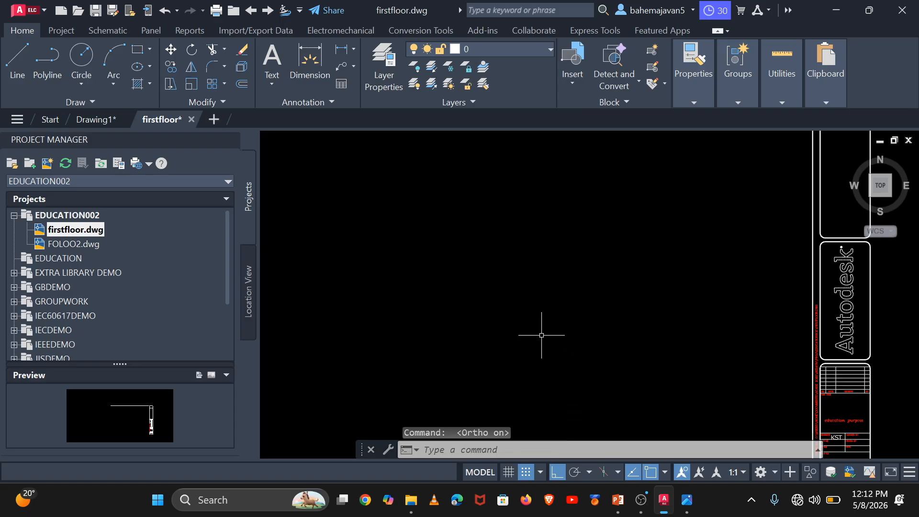
pyautogui.click(18, 62)
pyautogui.click(381, 185)
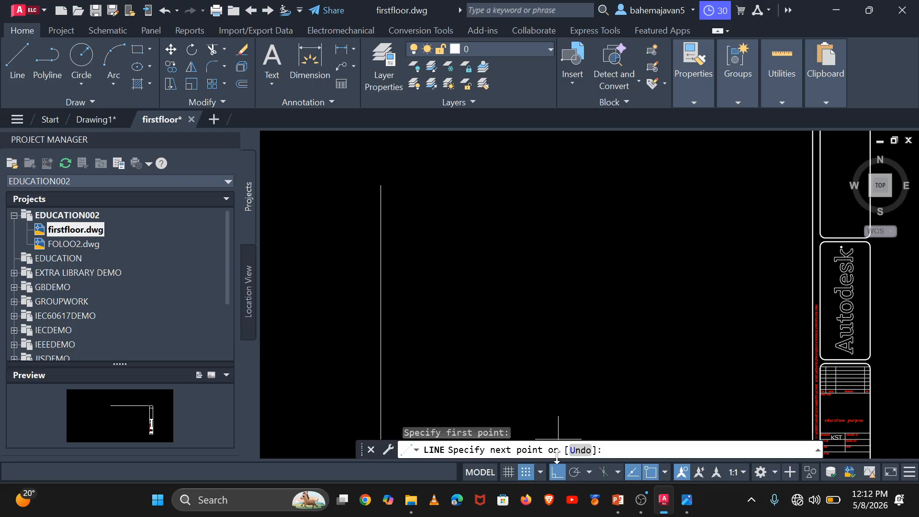
# - Turn off ortho mode and draw five connected freehand line segments in a zigzag at arbitrary angles
pyautogui.click(557, 473)
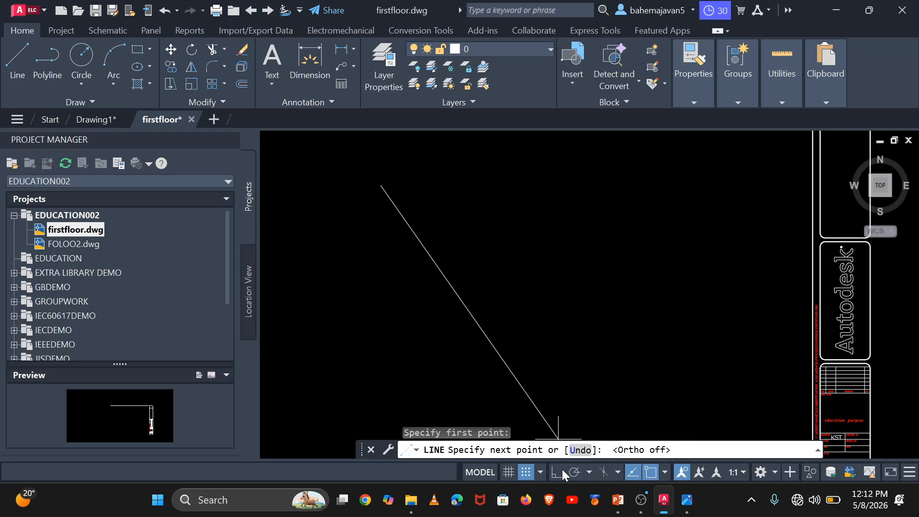
pyautogui.click(593, 201)
pyautogui.click(420, 325)
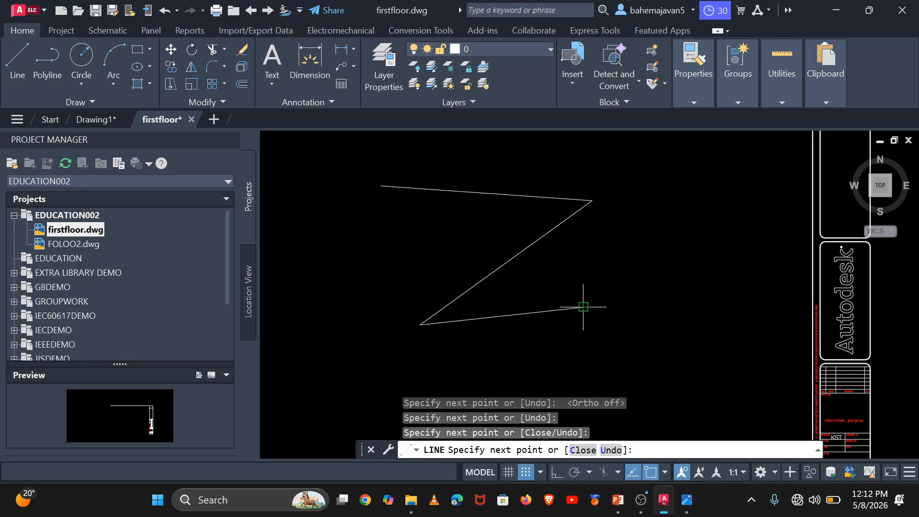
pyautogui.click(582, 307)
pyautogui.click(507, 240)
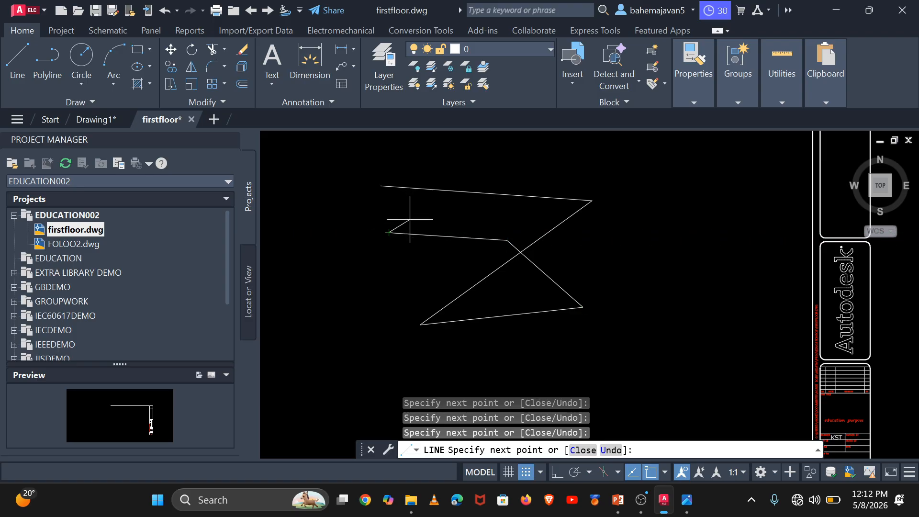
pyautogui.click(389, 233)
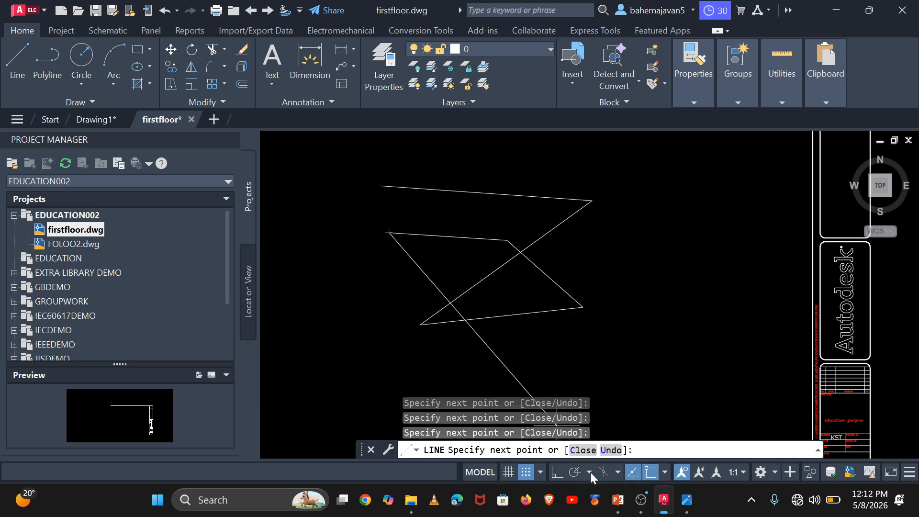
# - Turn on ortho mode and continue the line with three perpendicular segments running right, down and back left, ending the line there
pyautogui.click(557, 473)
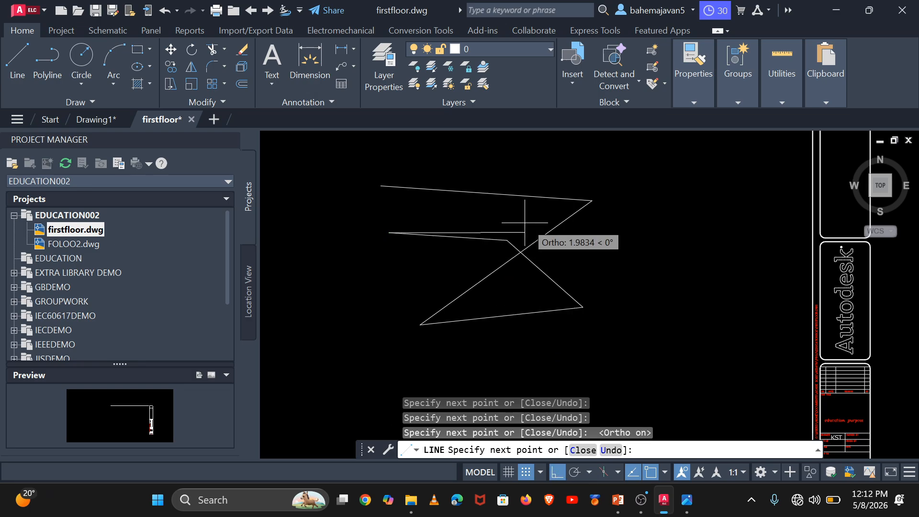
pyautogui.click(643, 221)
pyautogui.click(605, 369)
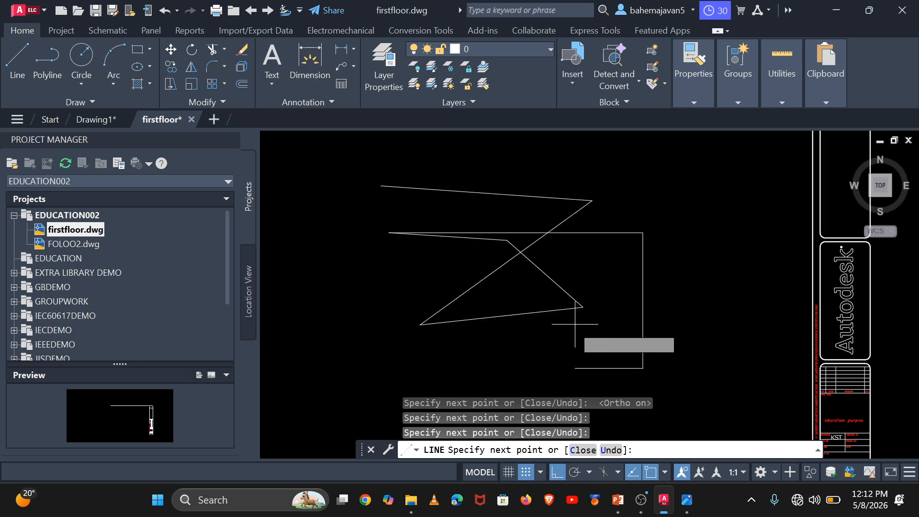
pyautogui.click(422, 266)
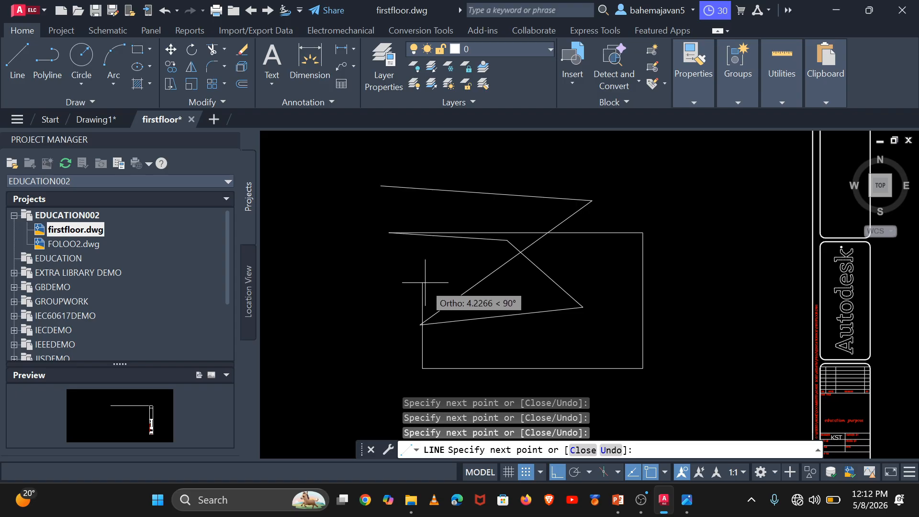
pyautogui.press('Escape')
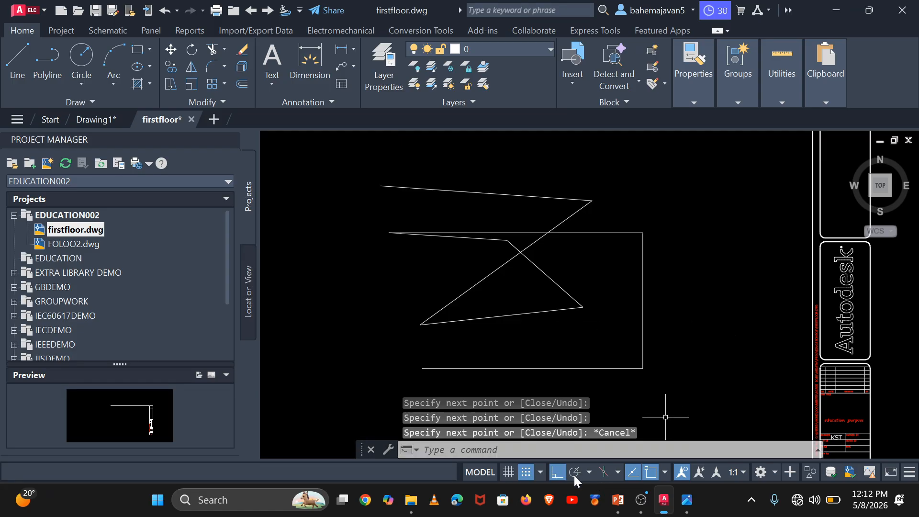
# - View the available polar tracking angles, isoplane orientations and object snap modes without changing any of them
pyautogui.click(587, 473)
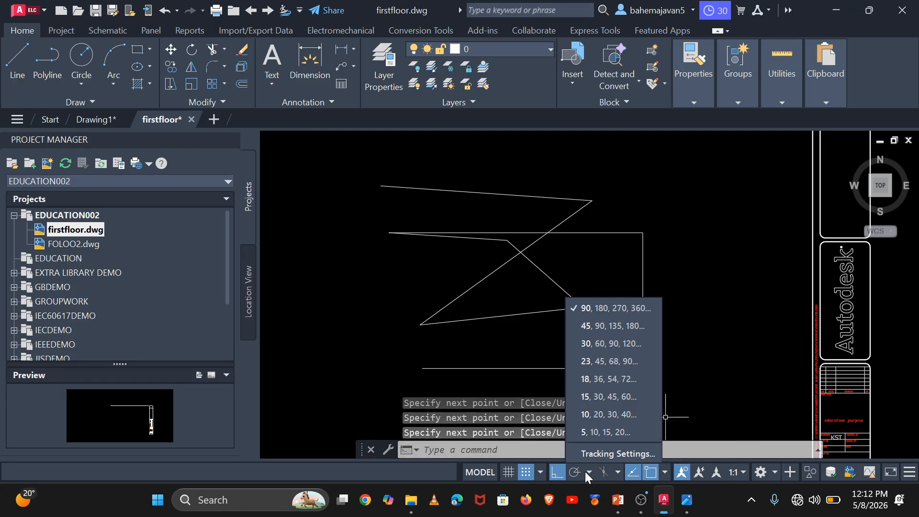
pyautogui.click(586, 472)
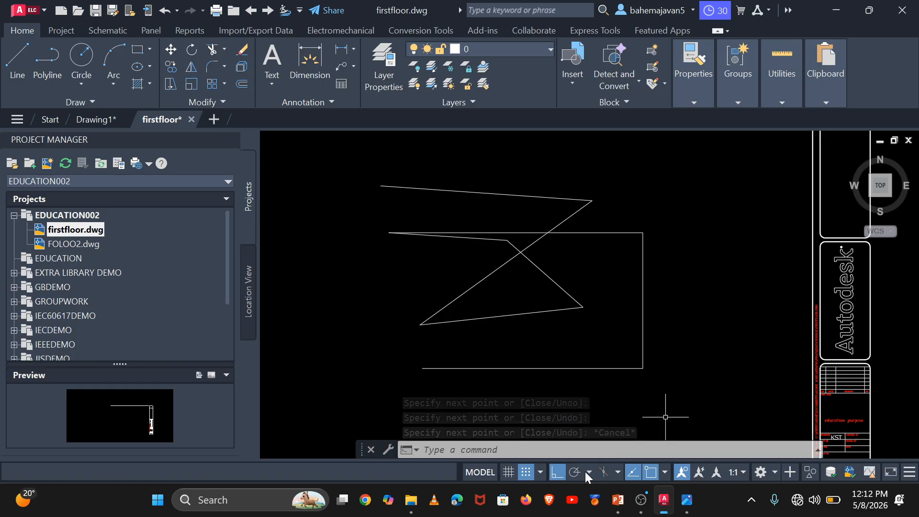
pyautogui.click(615, 472)
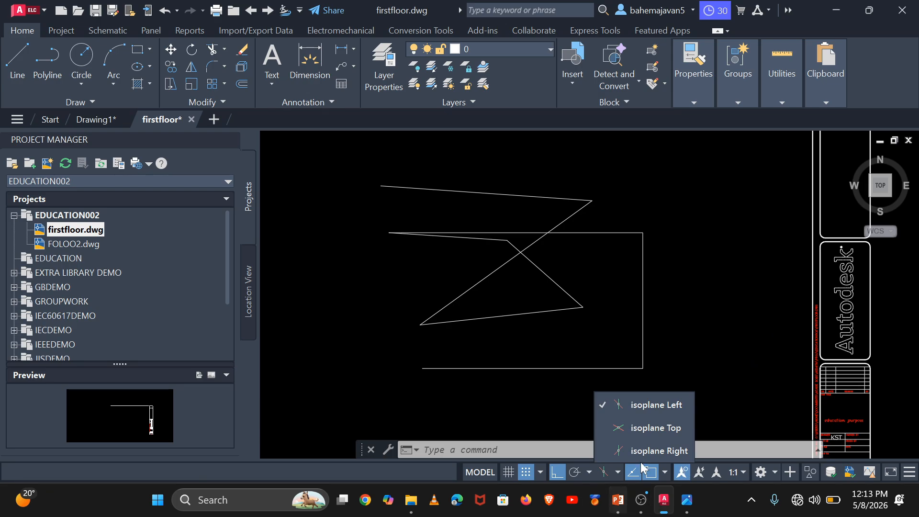
pyautogui.click(665, 474)
pyautogui.click(664, 475)
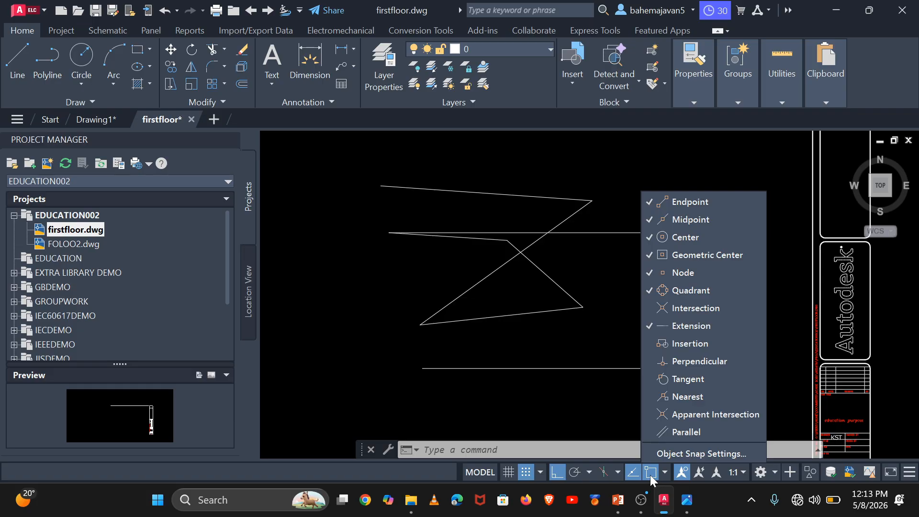
pyautogui.click(566, 413)
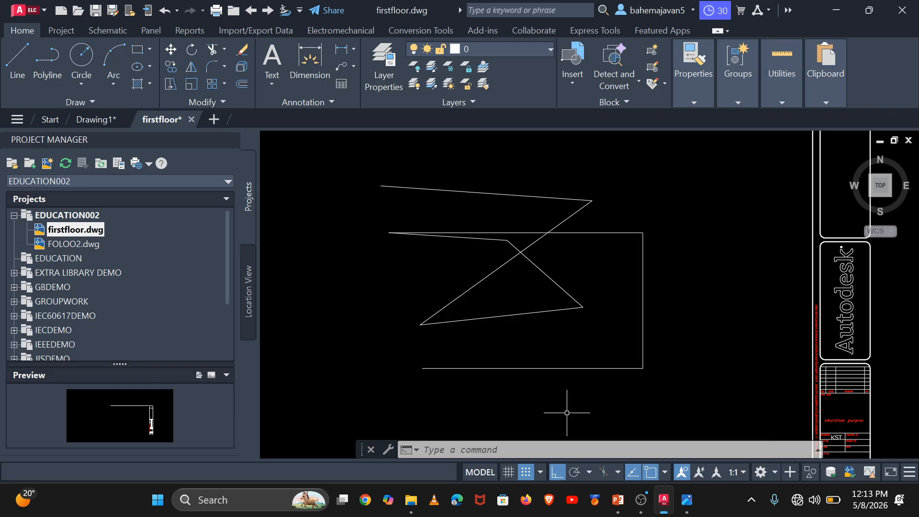
pyautogui.click(665, 473)
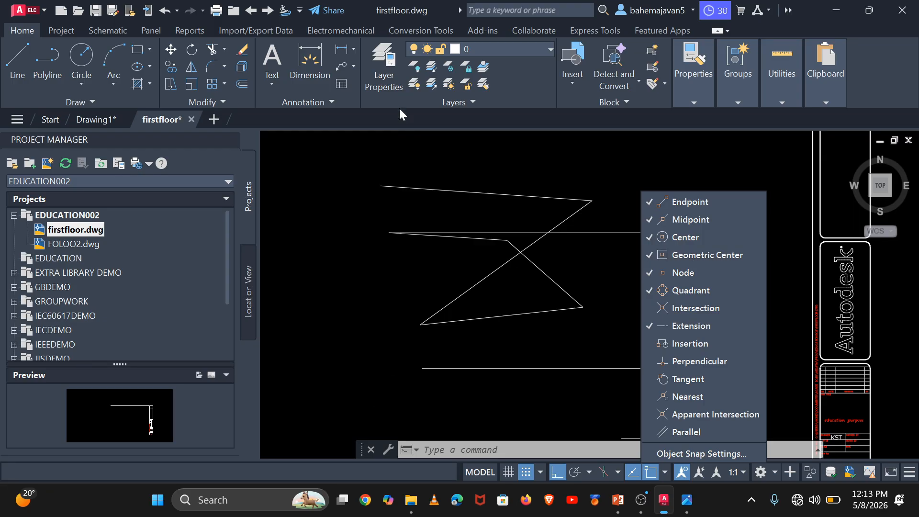
pyautogui.click(369, 211)
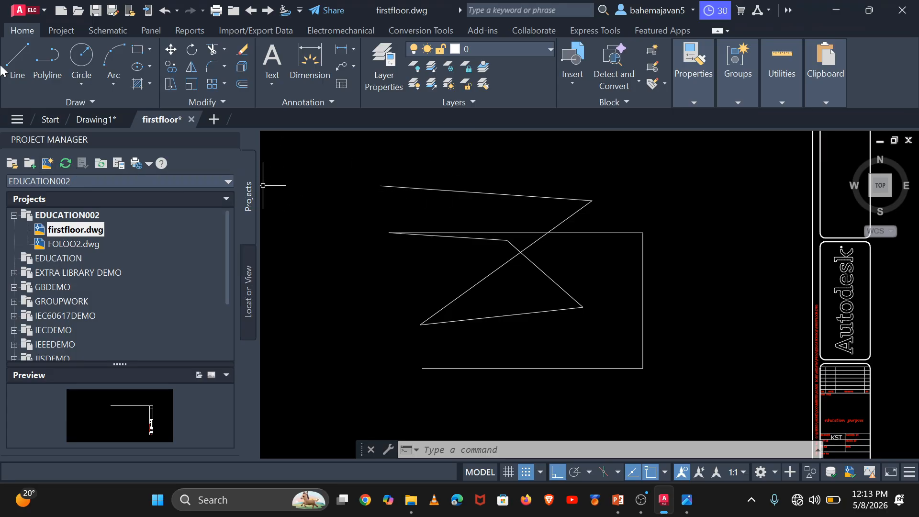
# - Choose the R pilot light from the NFPA schematic symbols for insertion into the drawing
pyautogui.click(106, 31)
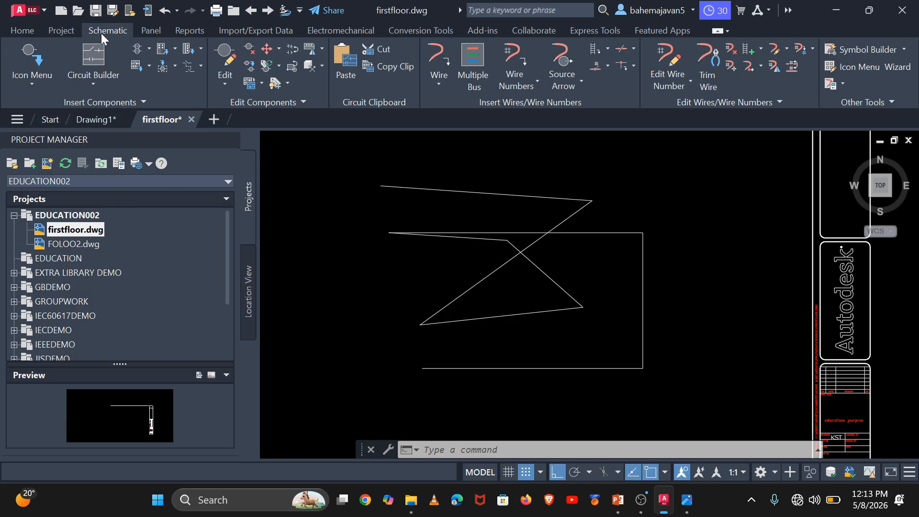
pyautogui.click(32, 79)
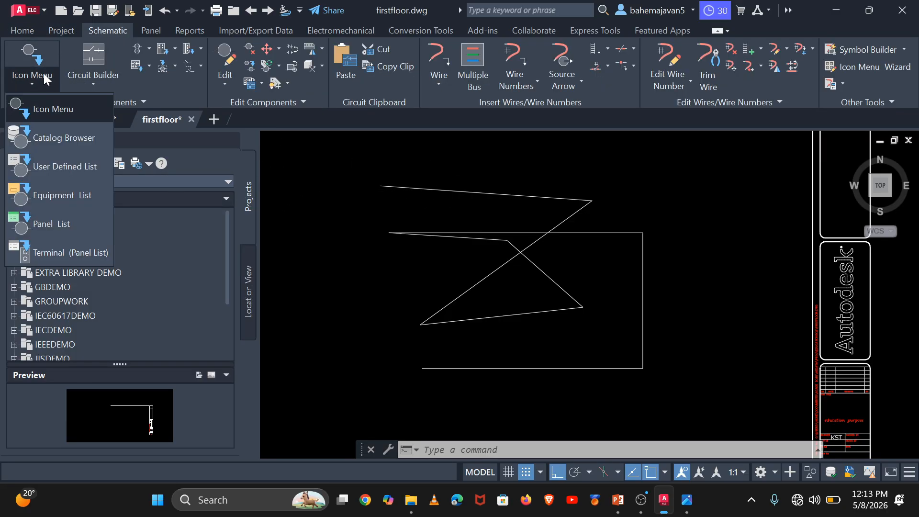
pyautogui.click(52, 118)
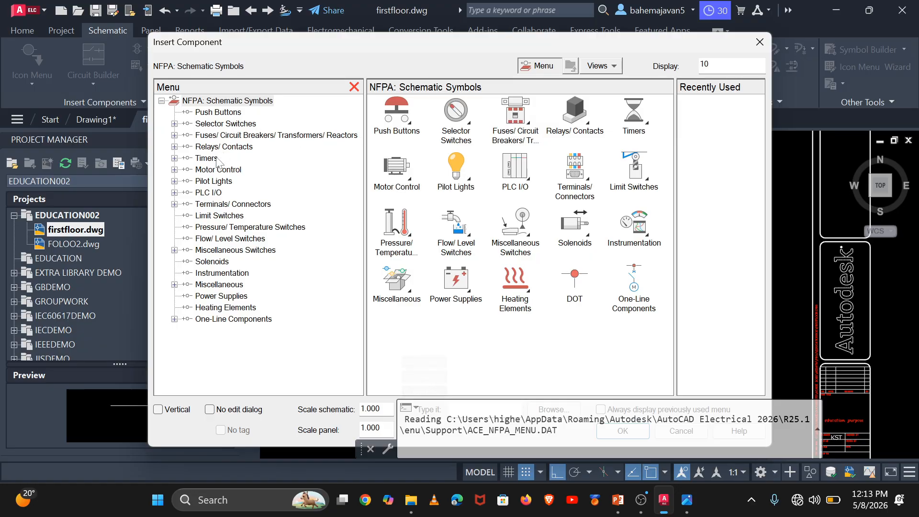
pyautogui.click(218, 182)
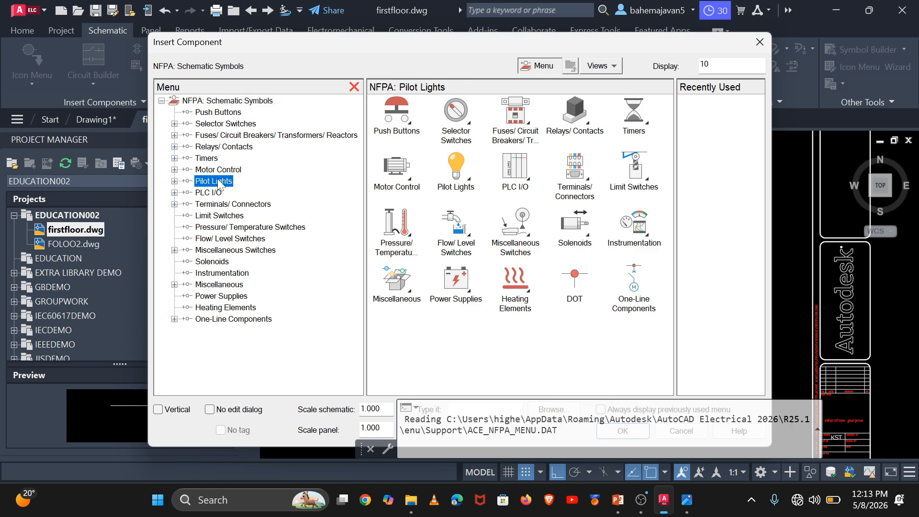
pyautogui.click(409, 126)
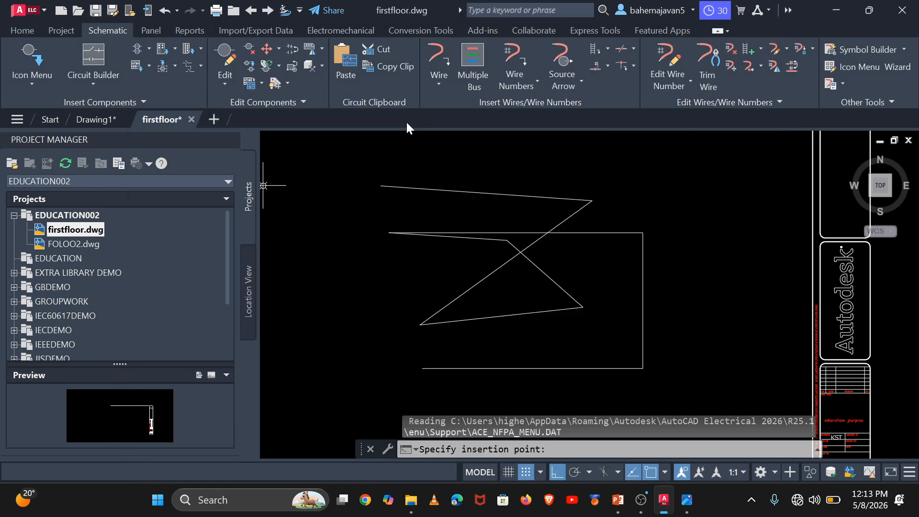
# - Review the object snap modes and place the pilot light on the uppermost slanted line, right of its midpoint, accepting the default component data
pyautogui.scroll(2, 471, 191)
pyautogui.scroll(-4, 472, 208)
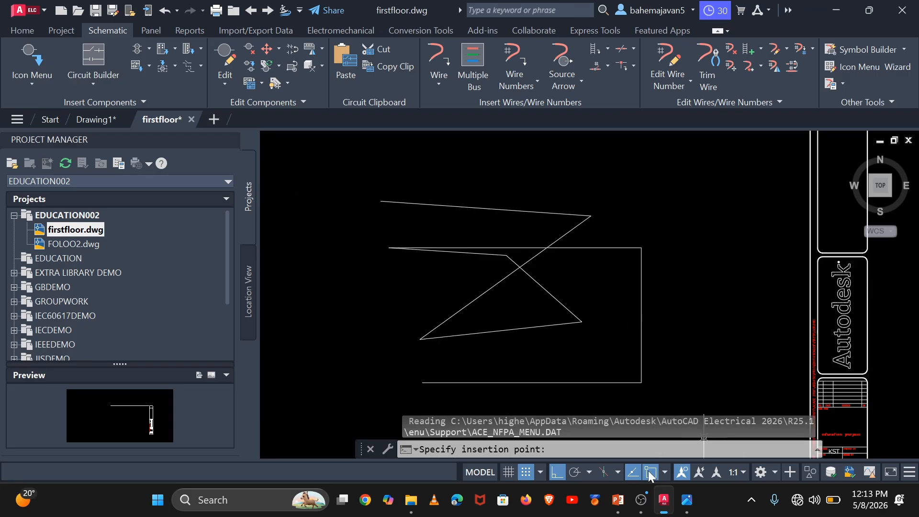
pyautogui.click(664, 474)
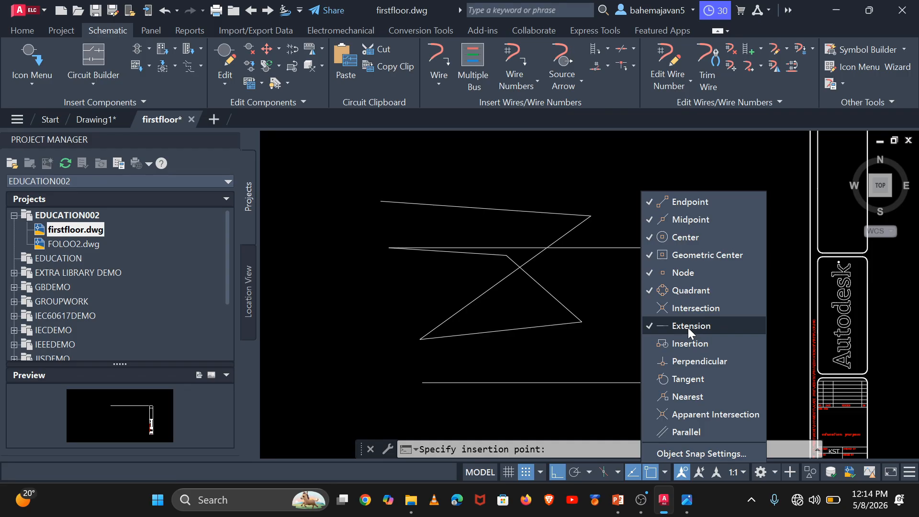
pyautogui.click(599, 221)
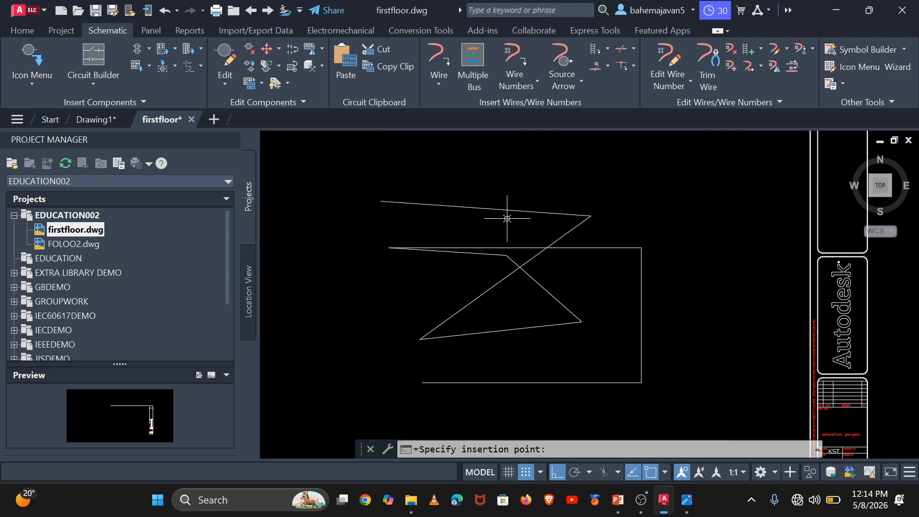
pyautogui.scroll(2, 503, 198)
pyautogui.scroll(4, 502, 198)
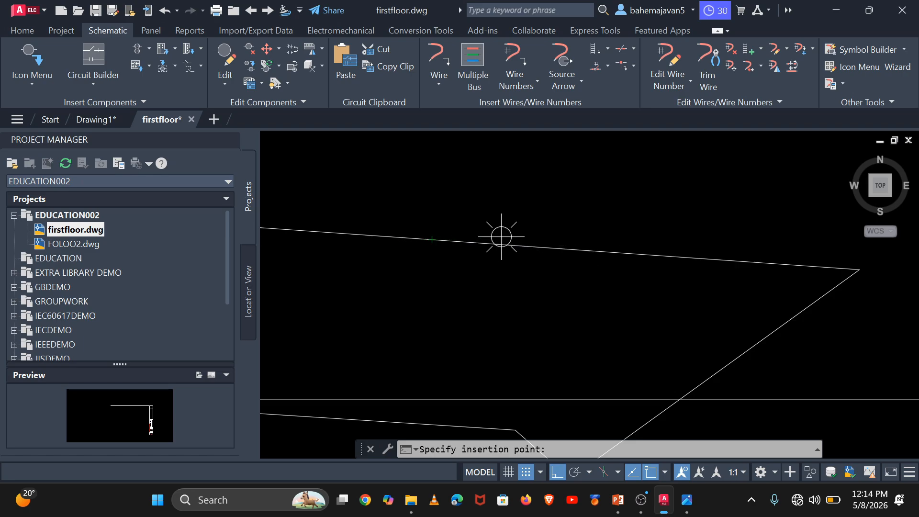
pyautogui.click(581, 240)
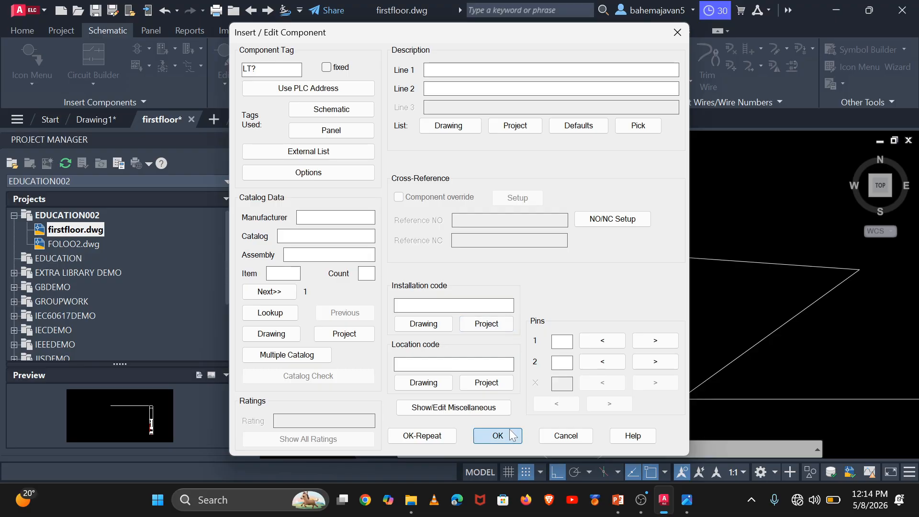
pyautogui.click(510, 433)
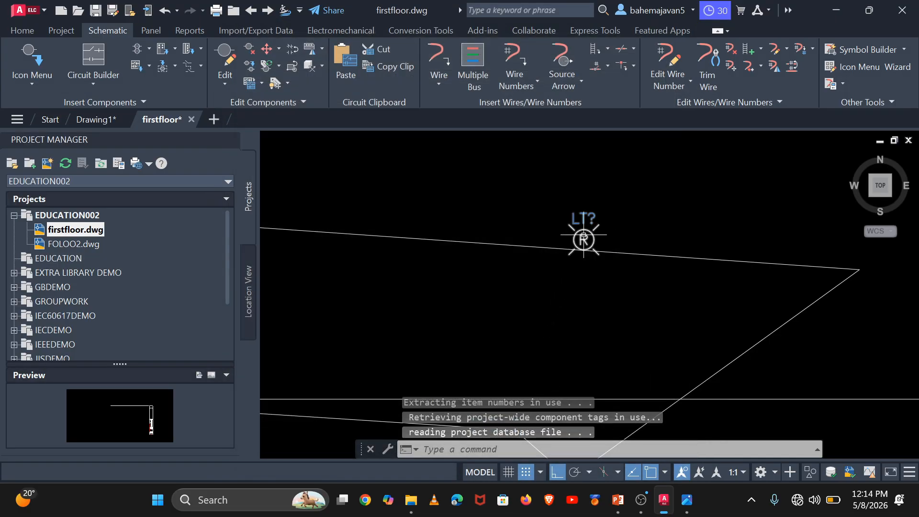
# - Delete the pilot light symbol from the uppermost slanted line
pyautogui.click(582, 245)
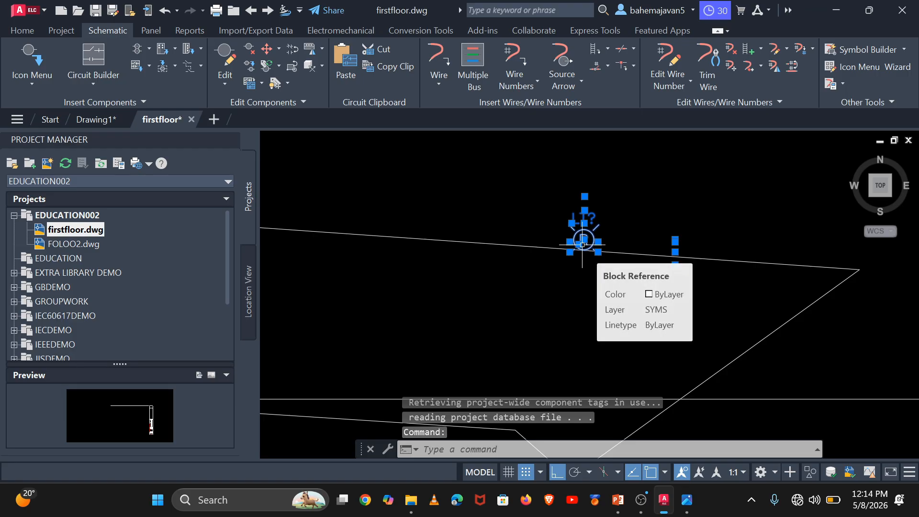
pyautogui.press('Delete')
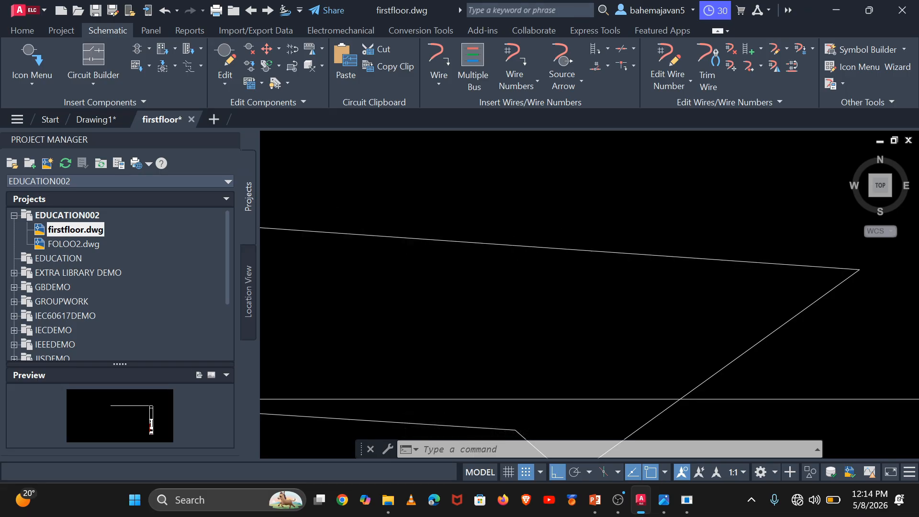
pyautogui.scroll(-6, 538, 218)
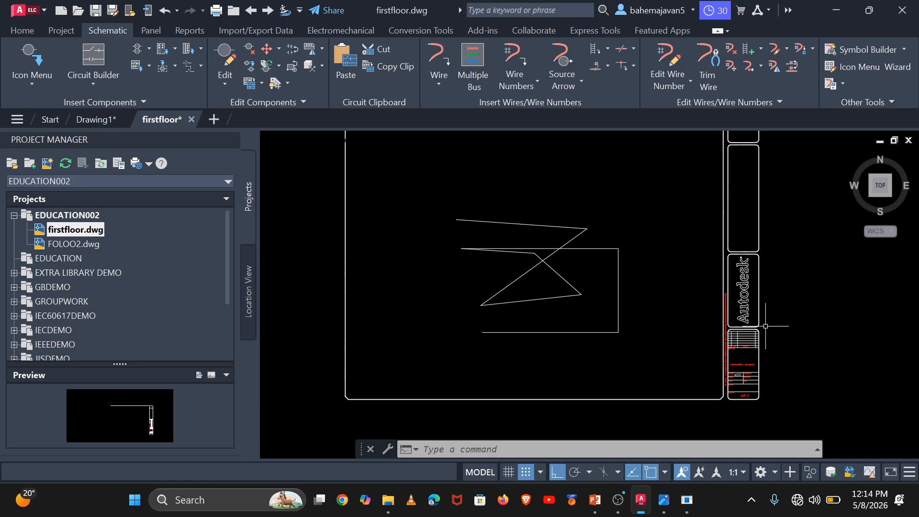
pyautogui.scroll(4, 558, 299)
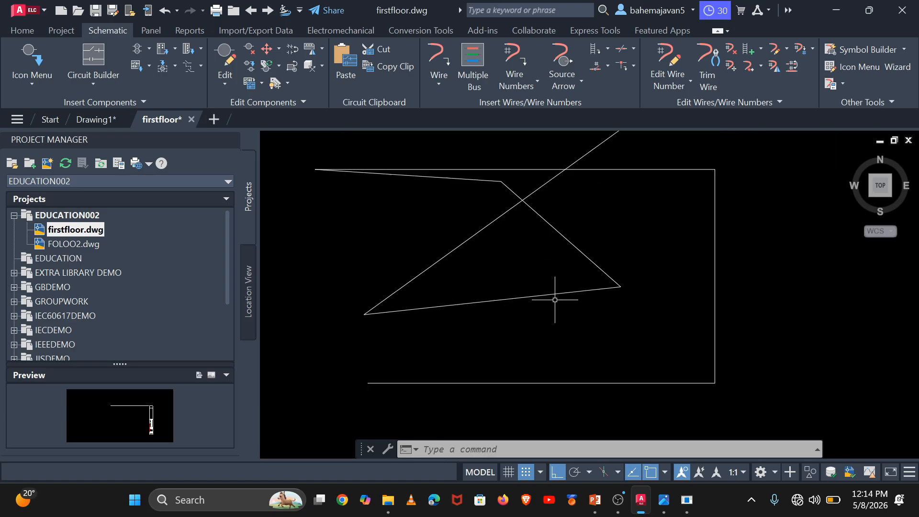
pyautogui.scroll(-2, 550, 298)
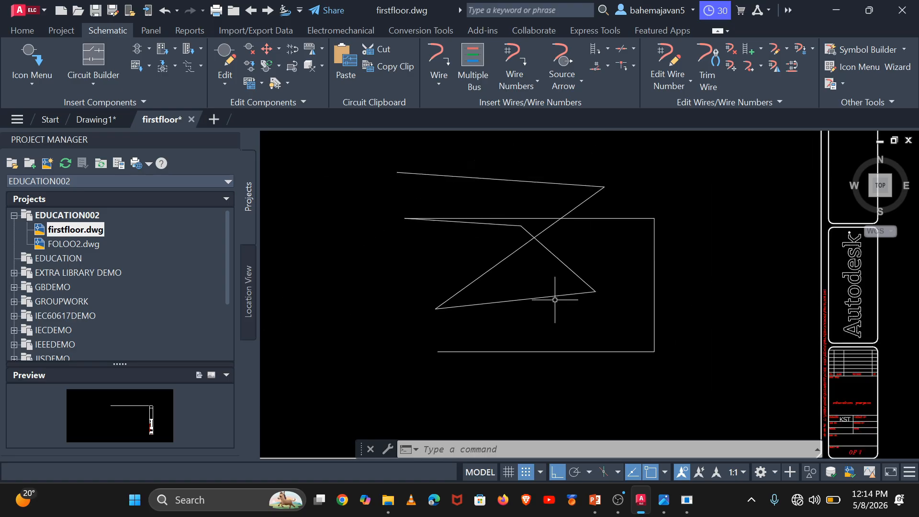
# - Run the PAN command, shift the drawing around in several directions, zoom in closely and exit the command
pyautogui.click(463, 449)
pyautogui.click(445, 449)
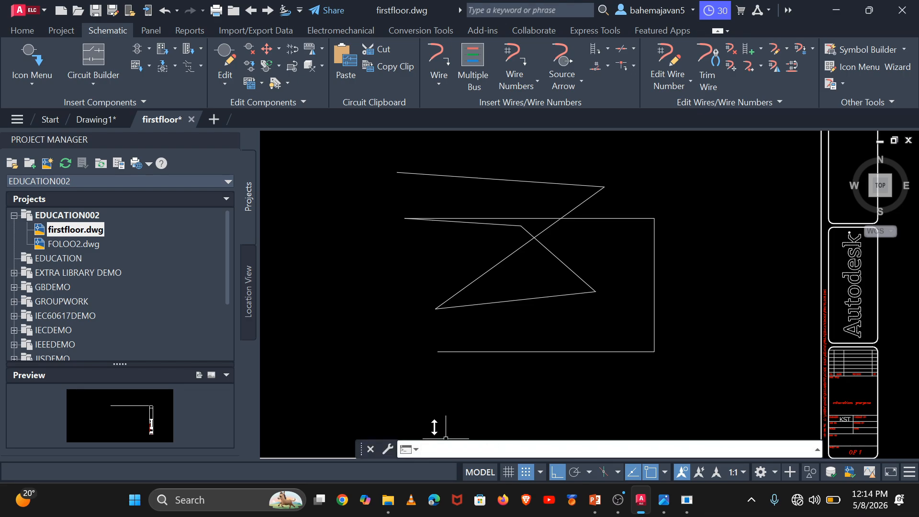
pyautogui.moveTo(454, 334)
pyautogui.mouseDown(button='middle')
pyautogui.moveTo(599, 265)
pyautogui.moveTo(379, 321)
pyautogui.moveTo(491, 343)
pyautogui.mouseUp(button='middle')
pyautogui.scroll(-1, 417, 316)
pyautogui.write('P')
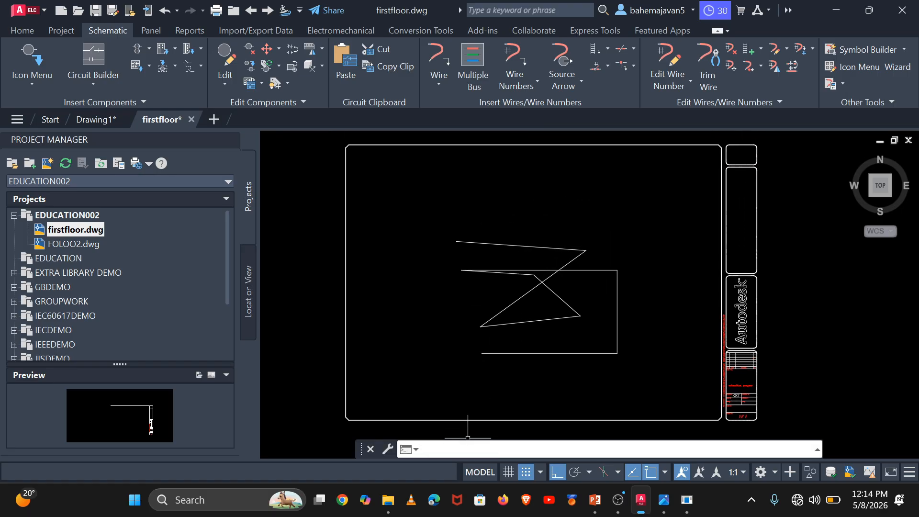
pyautogui.write('AN')
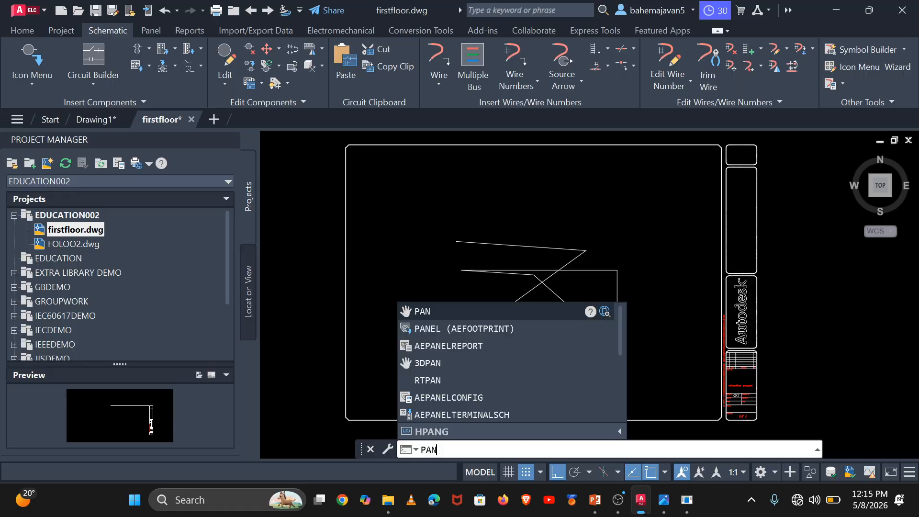
pyautogui.press('Return')
pyautogui.moveTo(489, 325)
pyautogui.mouseDown()
pyautogui.moveTo(565, 208)
pyautogui.moveTo(464, 164)
pyautogui.moveTo(478, 292)
pyautogui.mouseUp()
pyautogui.moveTo(500, 225); pyautogui.dragTo(485, 267)
pyautogui.moveTo(679, 238)
pyautogui.mouseDown()
pyautogui.moveTo(609, 276)
pyautogui.moveTo(608, 259)
pyautogui.moveTo(698, 250)
pyautogui.moveTo(632, 254)
pyautogui.mouseUp()
pyautogui.scroll(5, 632, 253)
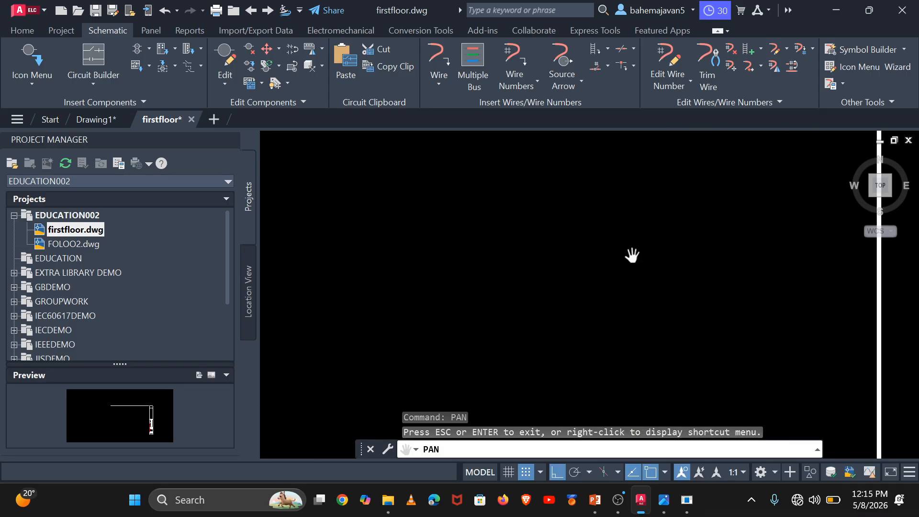
pyautogui.press('Escape')
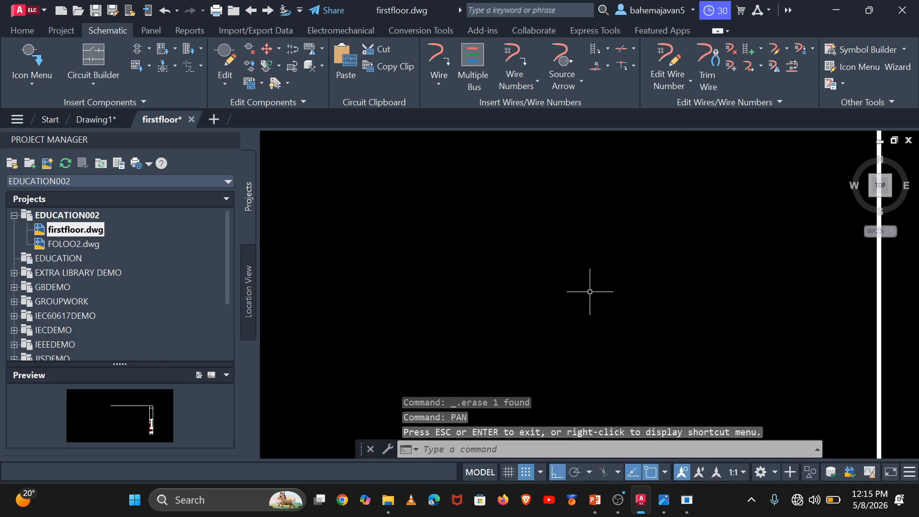
# - Zoom out until the complete drawing frame and title block are in view
pyautogui.scroll(-5, 590, 292)
pyautogui.scroll(2, 589, 291)
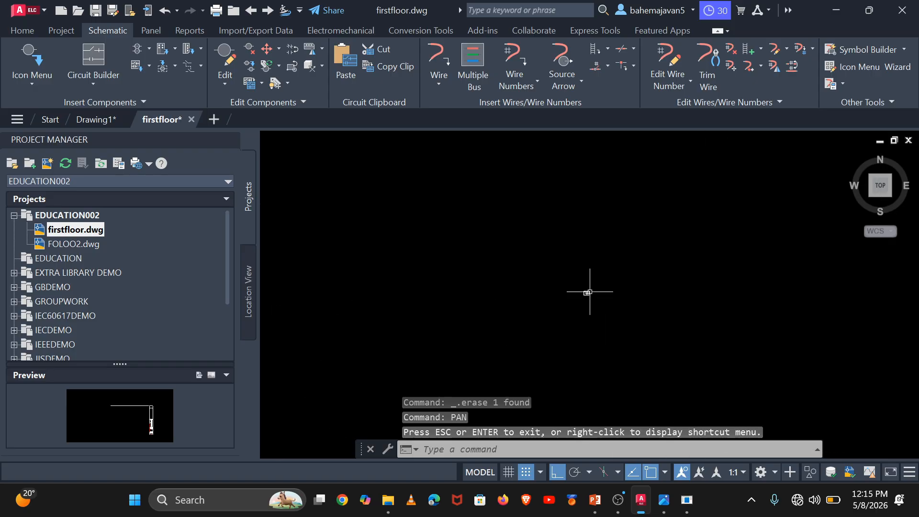
pyautogui.scroll(-2, 590, 292)
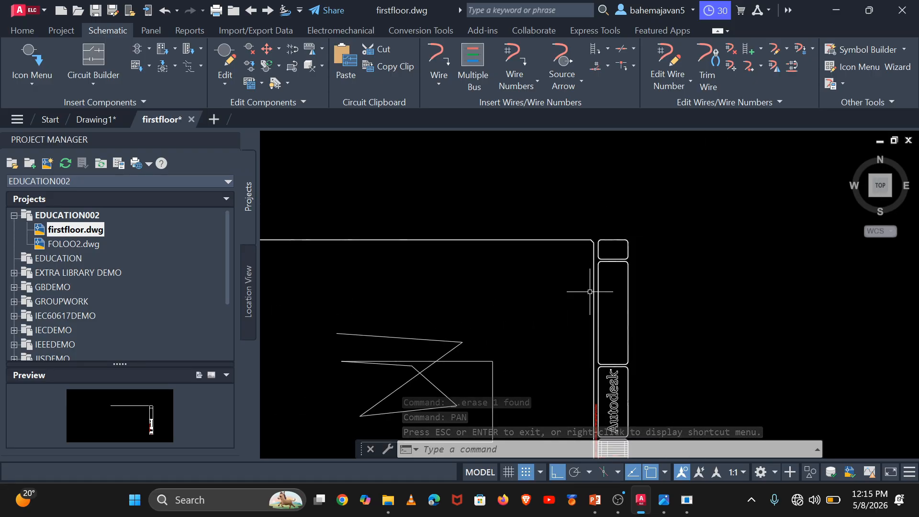
pyautogui.scroll(-3, 590, 291)
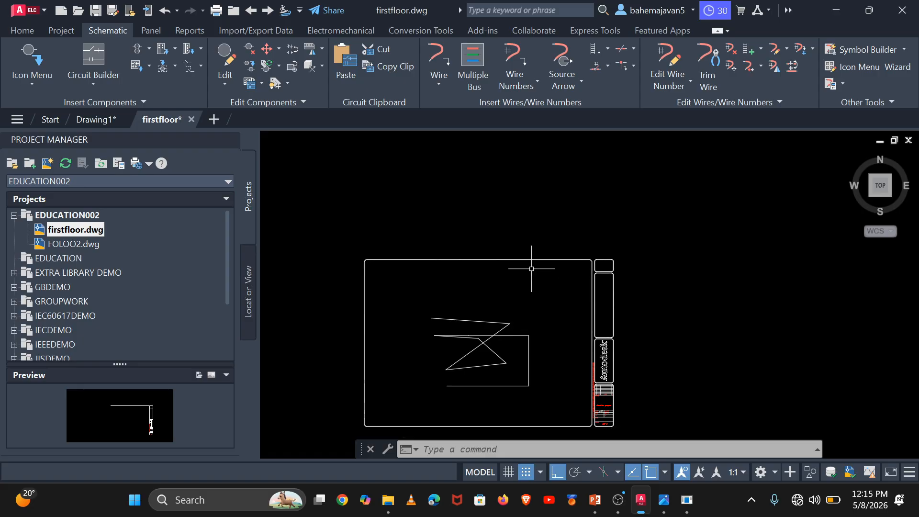